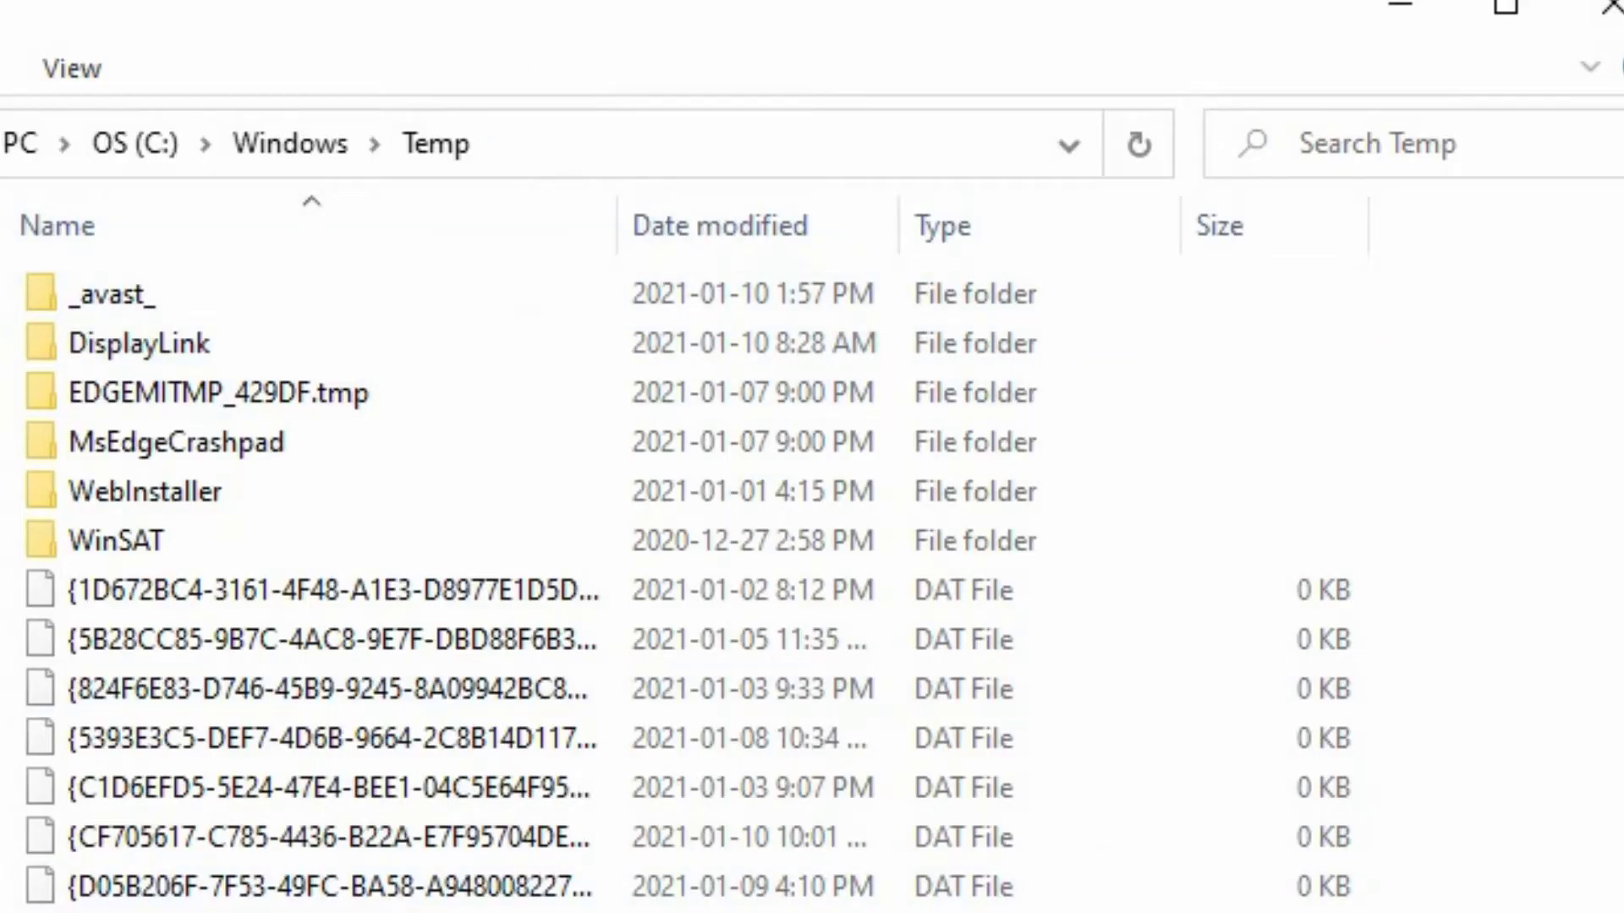
- Scroll down through the leftover log files in C:\Windows\Temp and back to the top
{"action": "scroll", "coordinate": [812, 579], "scroll_direction": "down", "scroll_amount": 20}
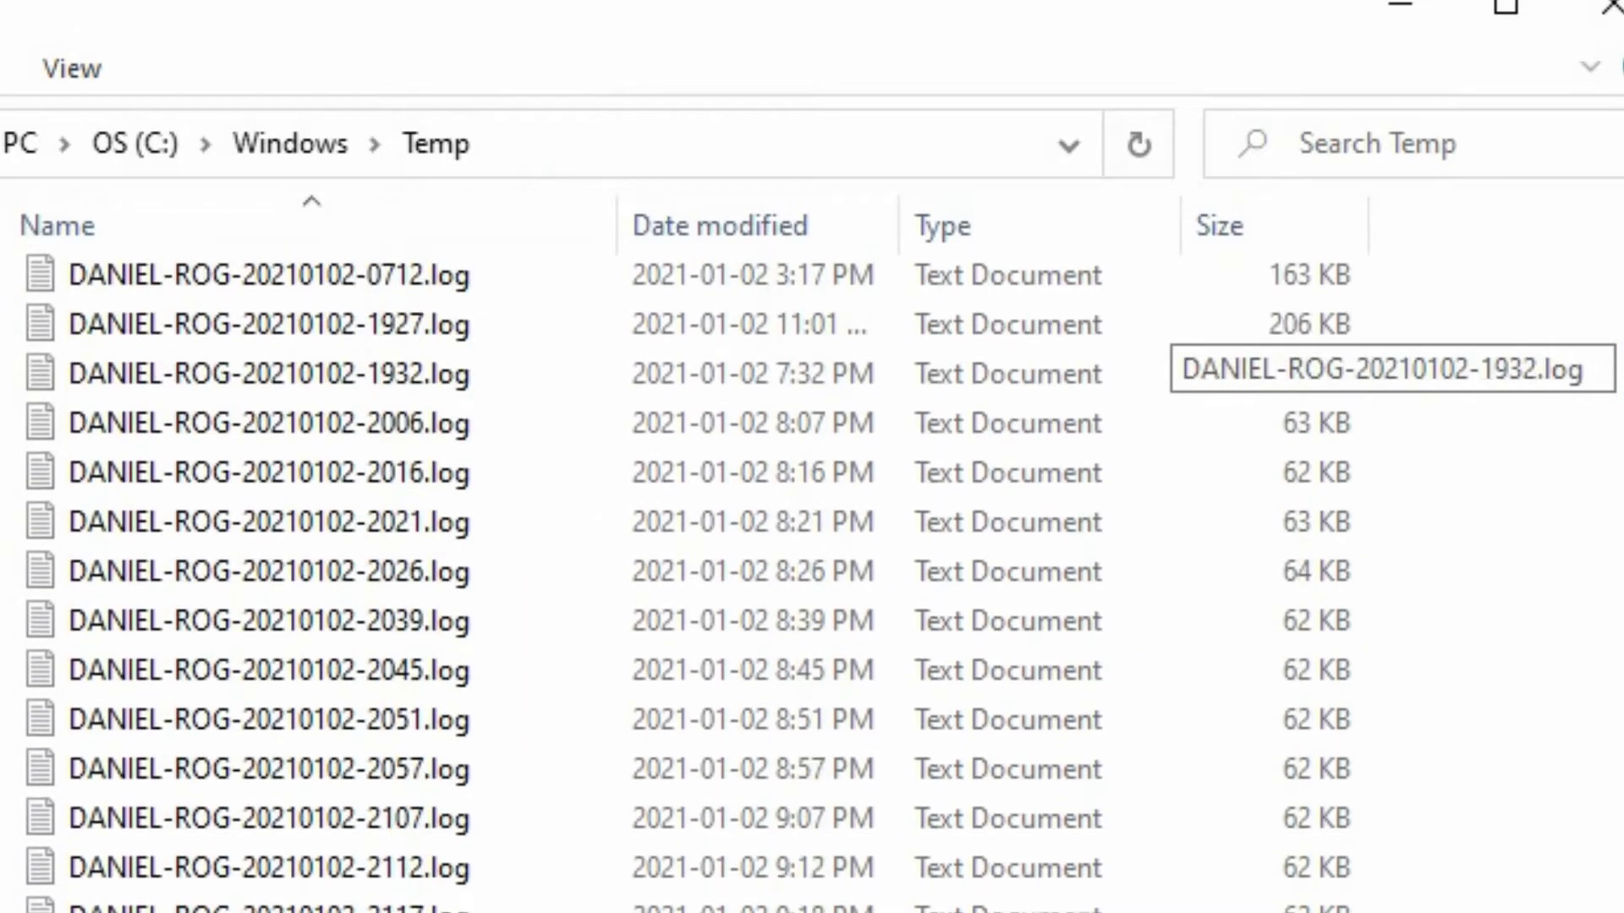
{"action": "scroll", "coordinate": [812, 579], "scroll_direction": "down", "scroll_amount": 20}
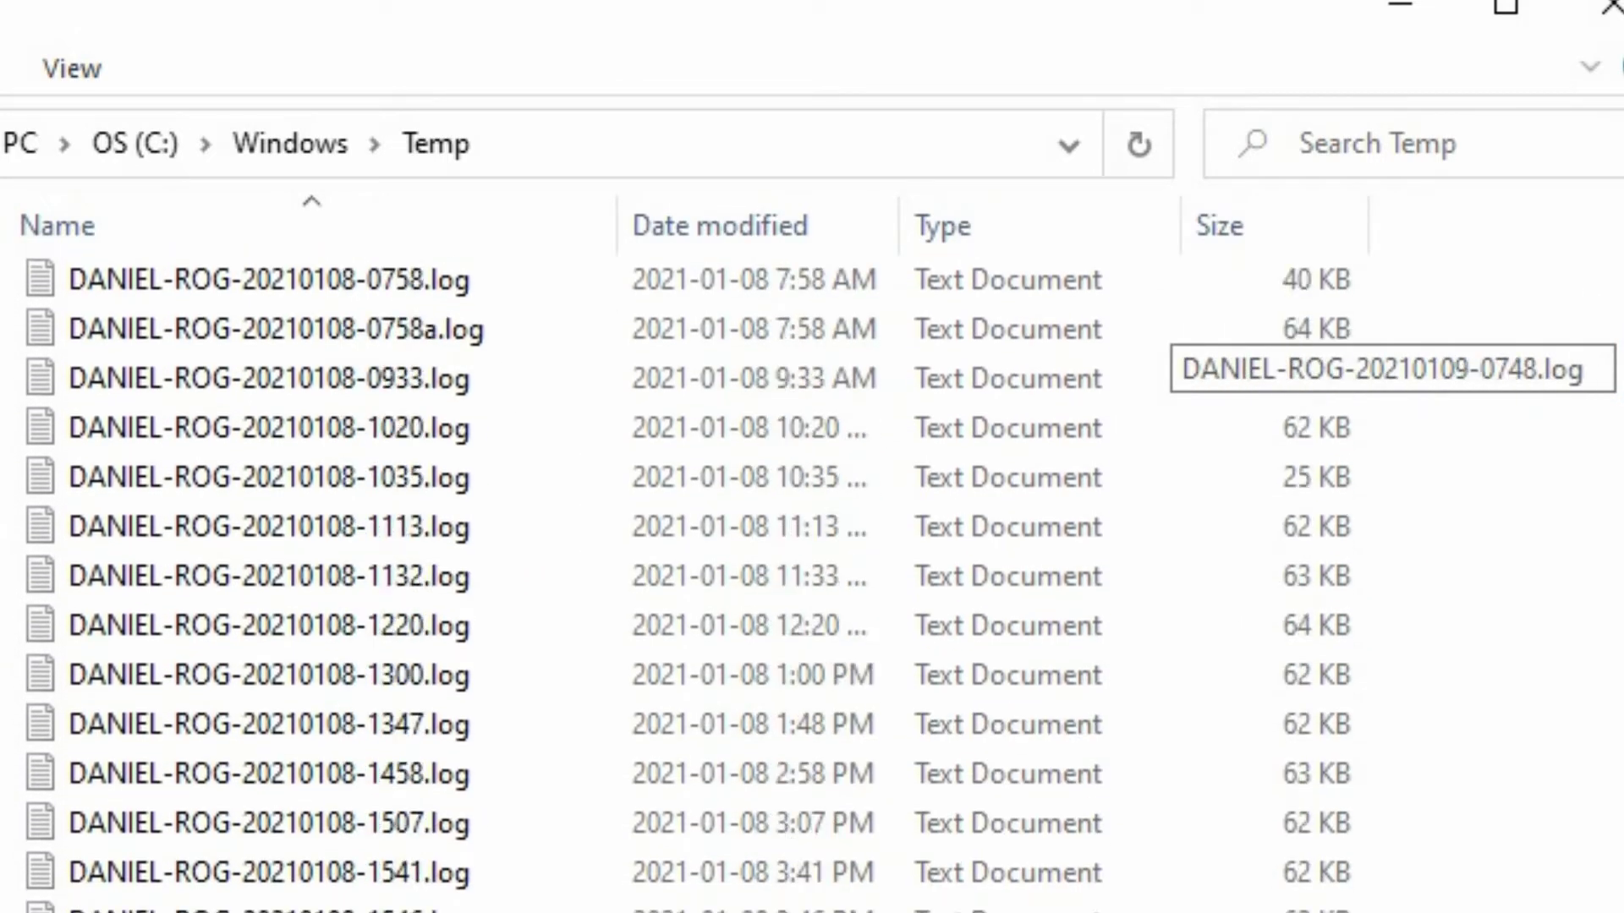
{"action": "scroll", "coordinate": [812, 579], "scroll_direction": "down", "scroll_amount": 12}
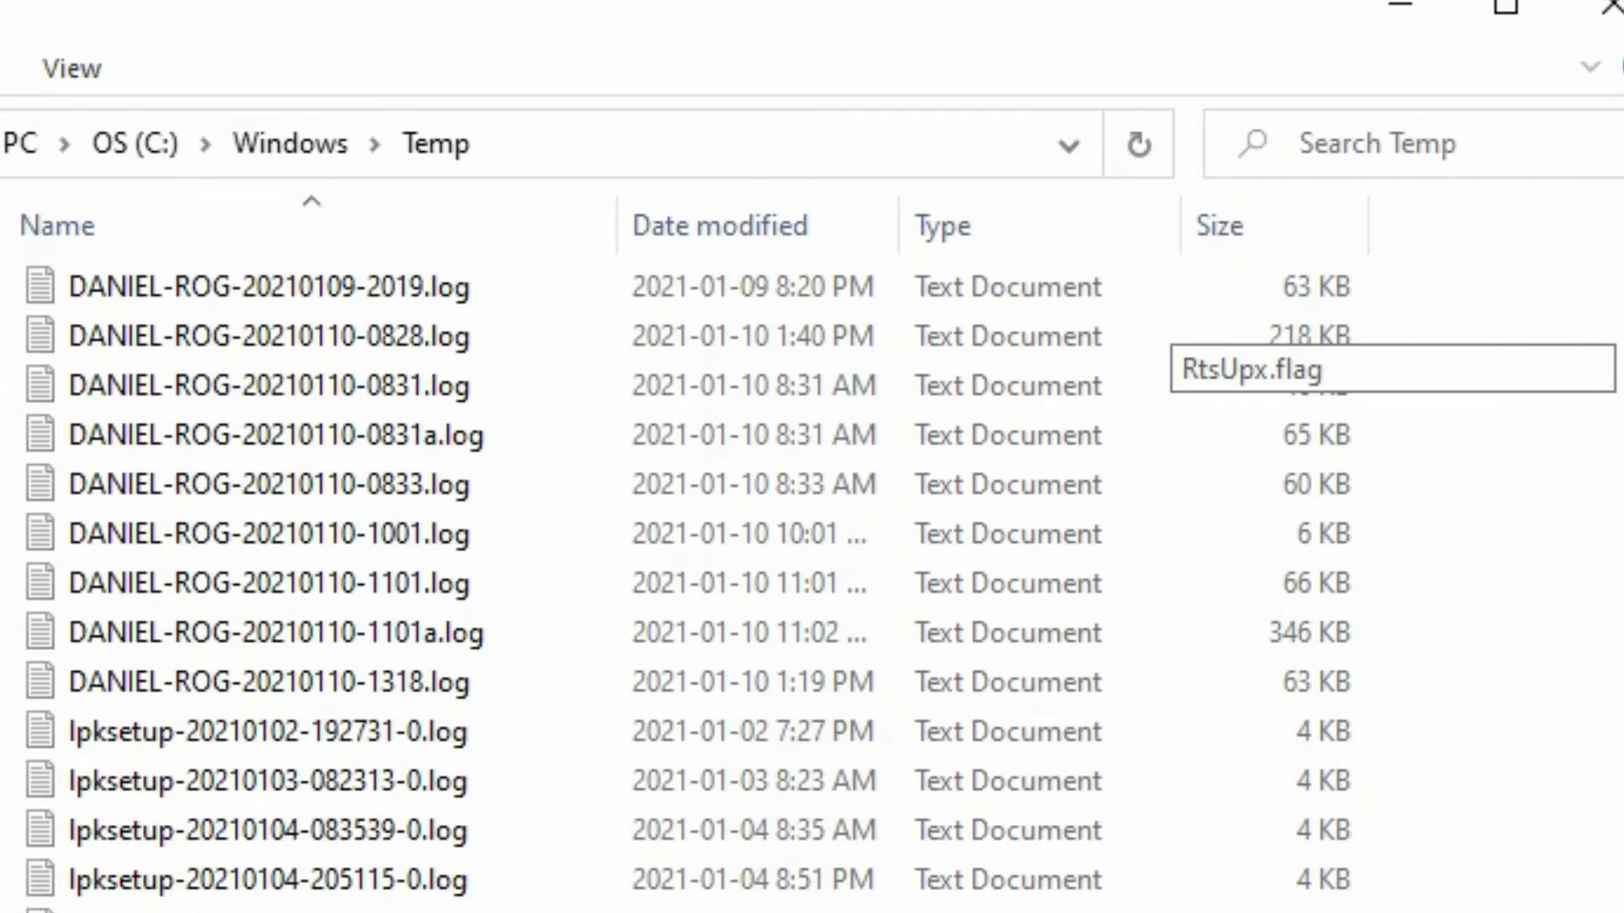
{"action": "scroll", "coordinate": [812, 579], "scroll_direction": "up", "scroll_amount": 20}
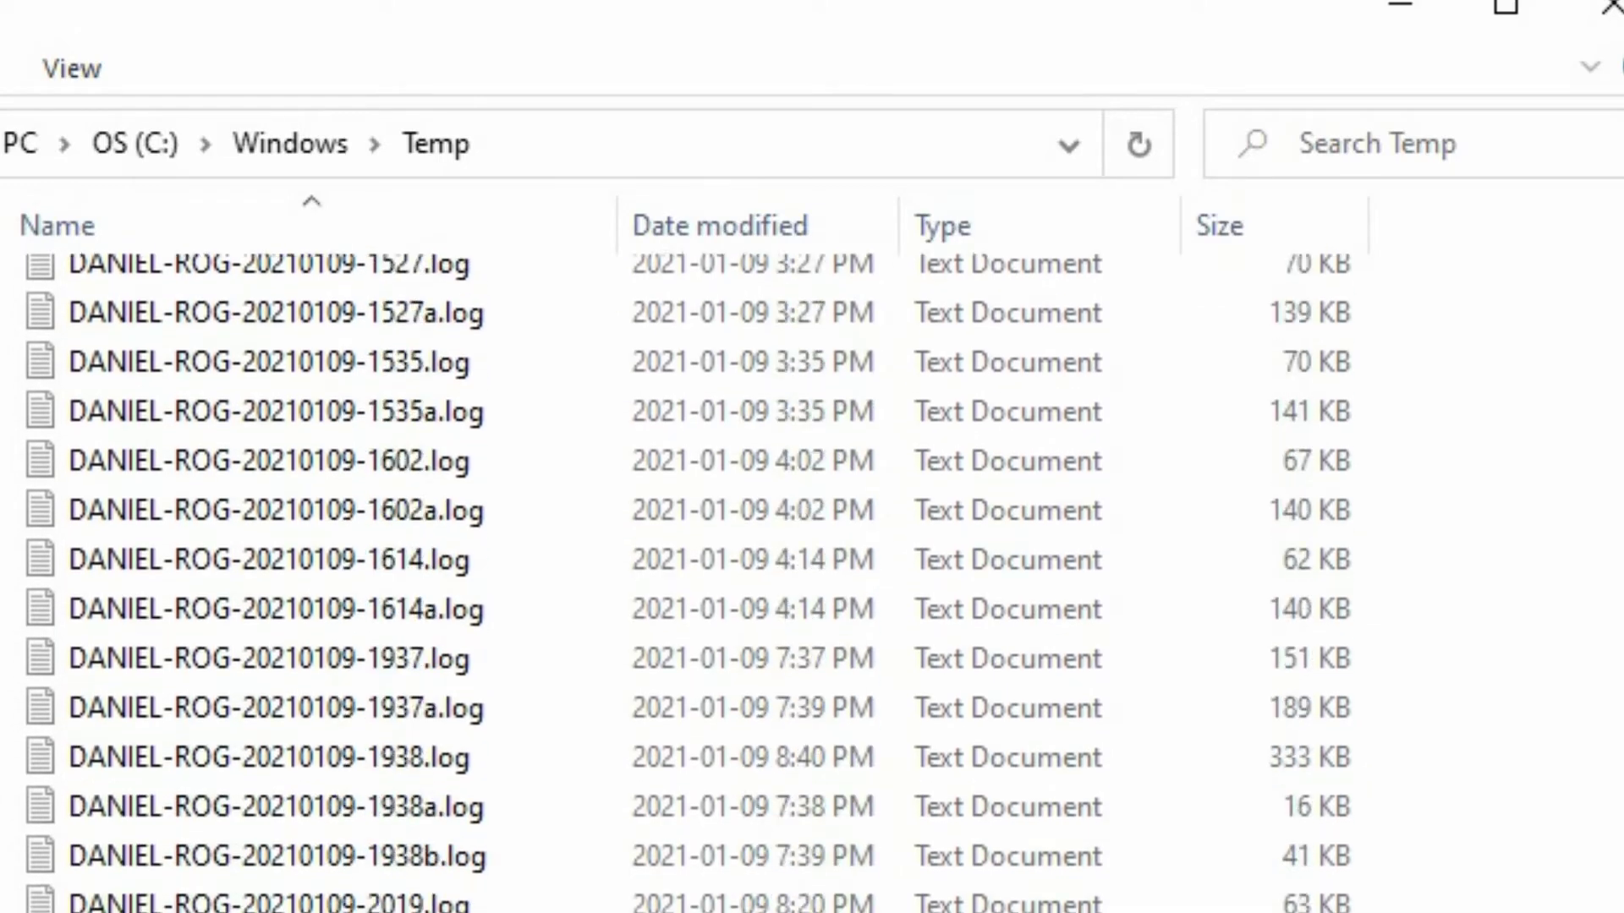
{"action": "scroll", "coordinate": [812, 580], "scroll_direction": "up", "scroll_amount": 20}
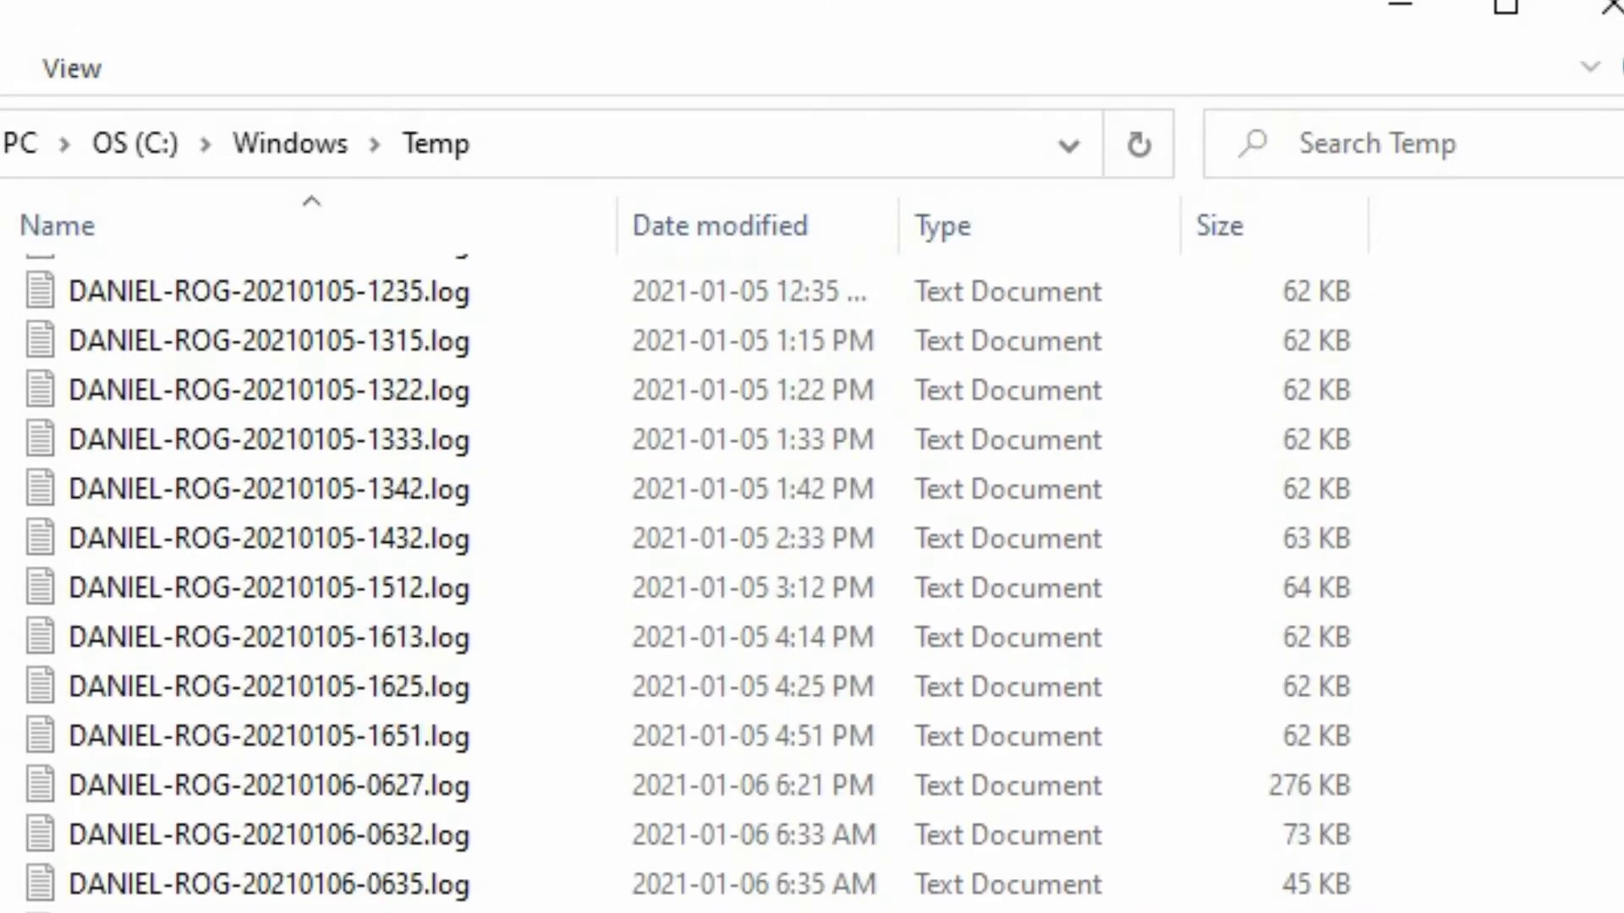
{"action": "scroll", "coordinate": [812, 579], "scroll_direction": "up", "scroll_amount": 4}
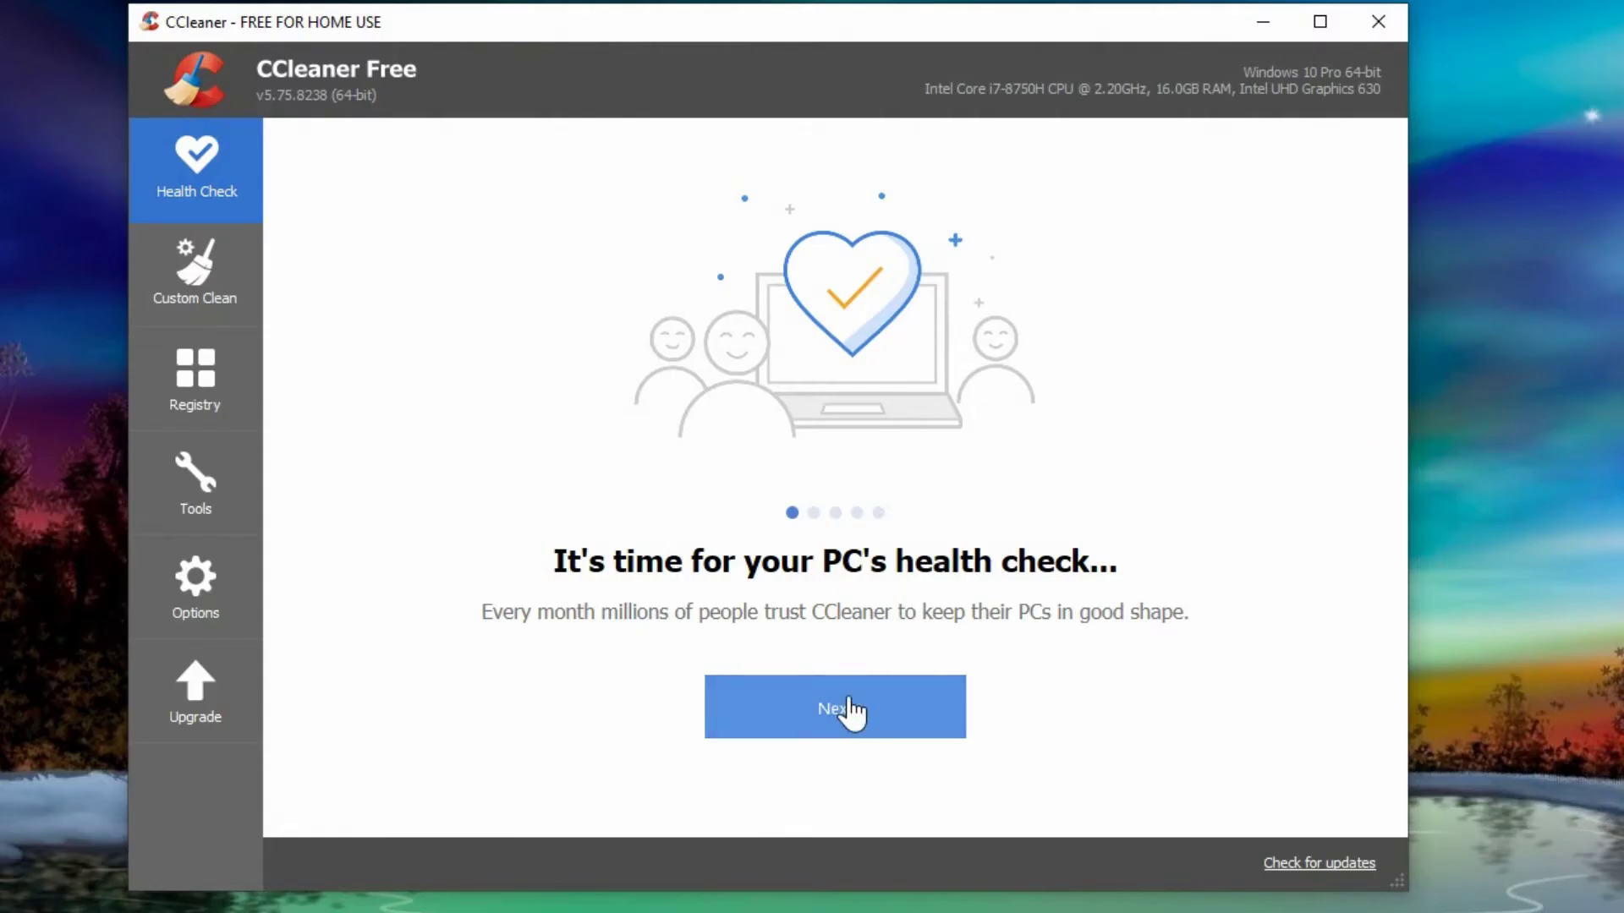
- Go through the Health Check intro and start the analysis, letting Firefox close
{"action": "left_click", "coordinate": [846, 710]}
{"action": "left_click", "coordinate": [850, 714]}
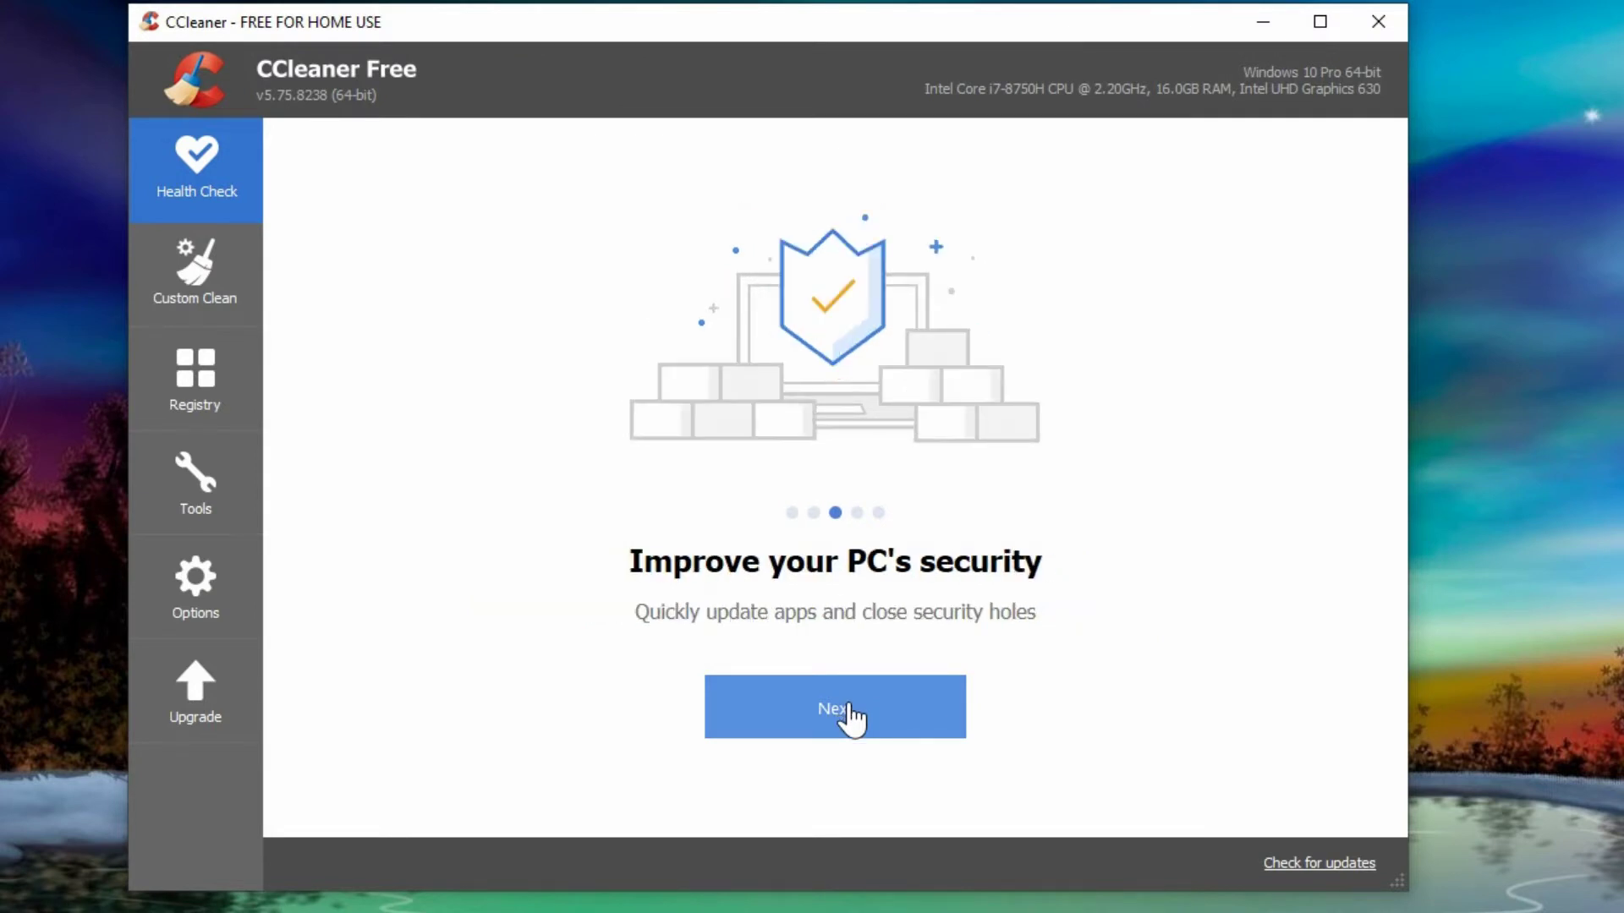
{"action": "left_click", "coordinate": [850, 715]}
{"action": "left_click", "coordinate": [850, 715]}
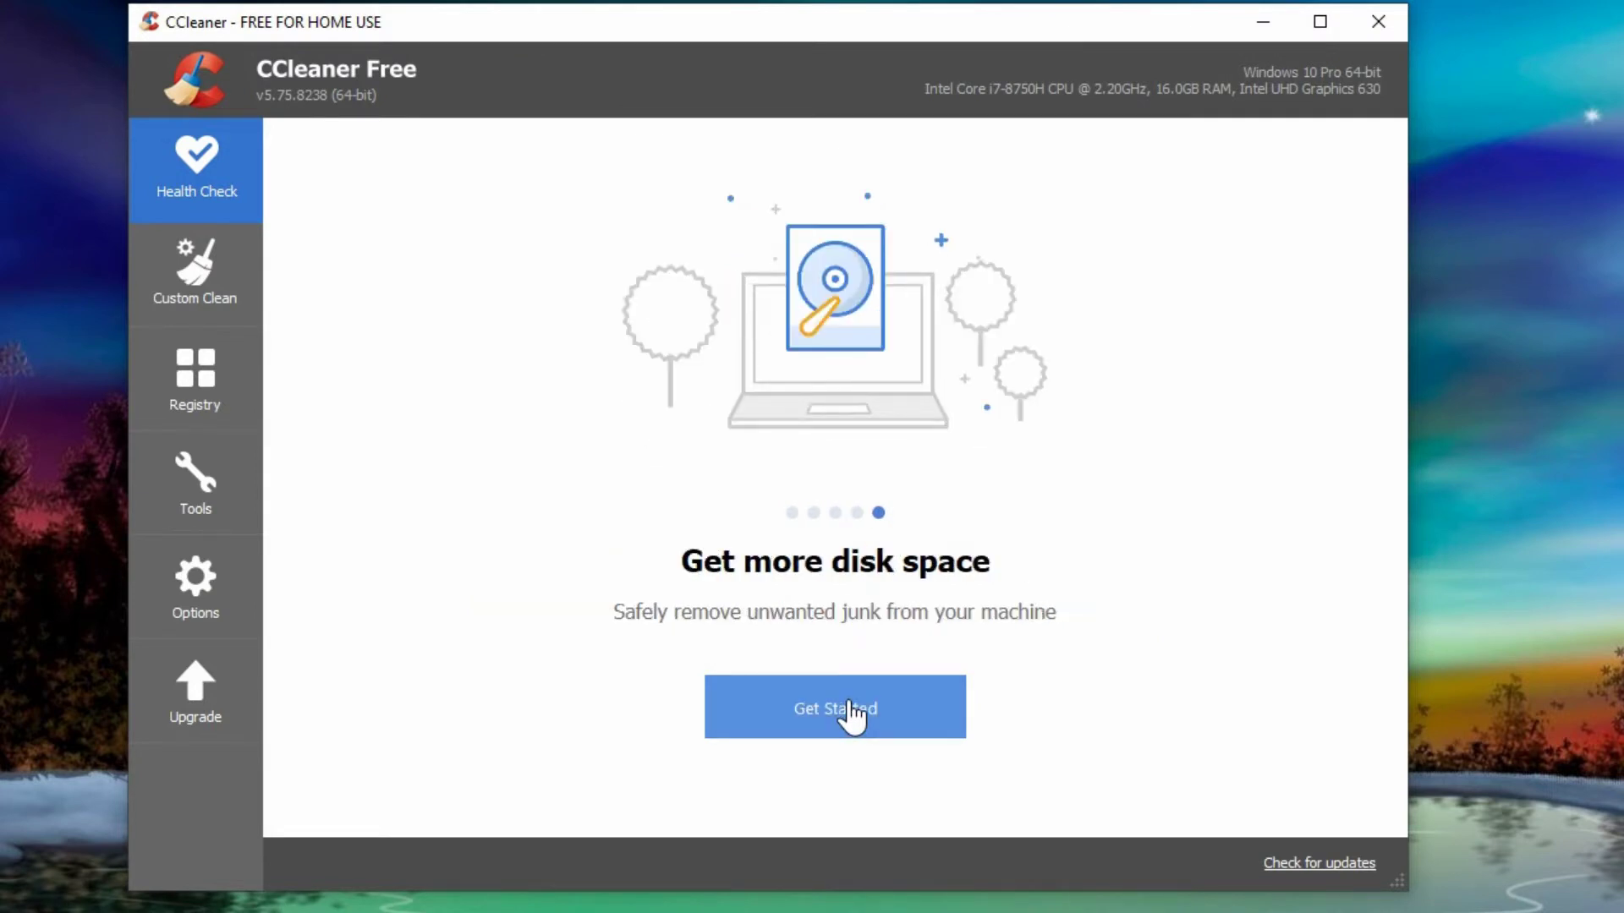
{"action": "left_click", "coordinate": [850, 711]}
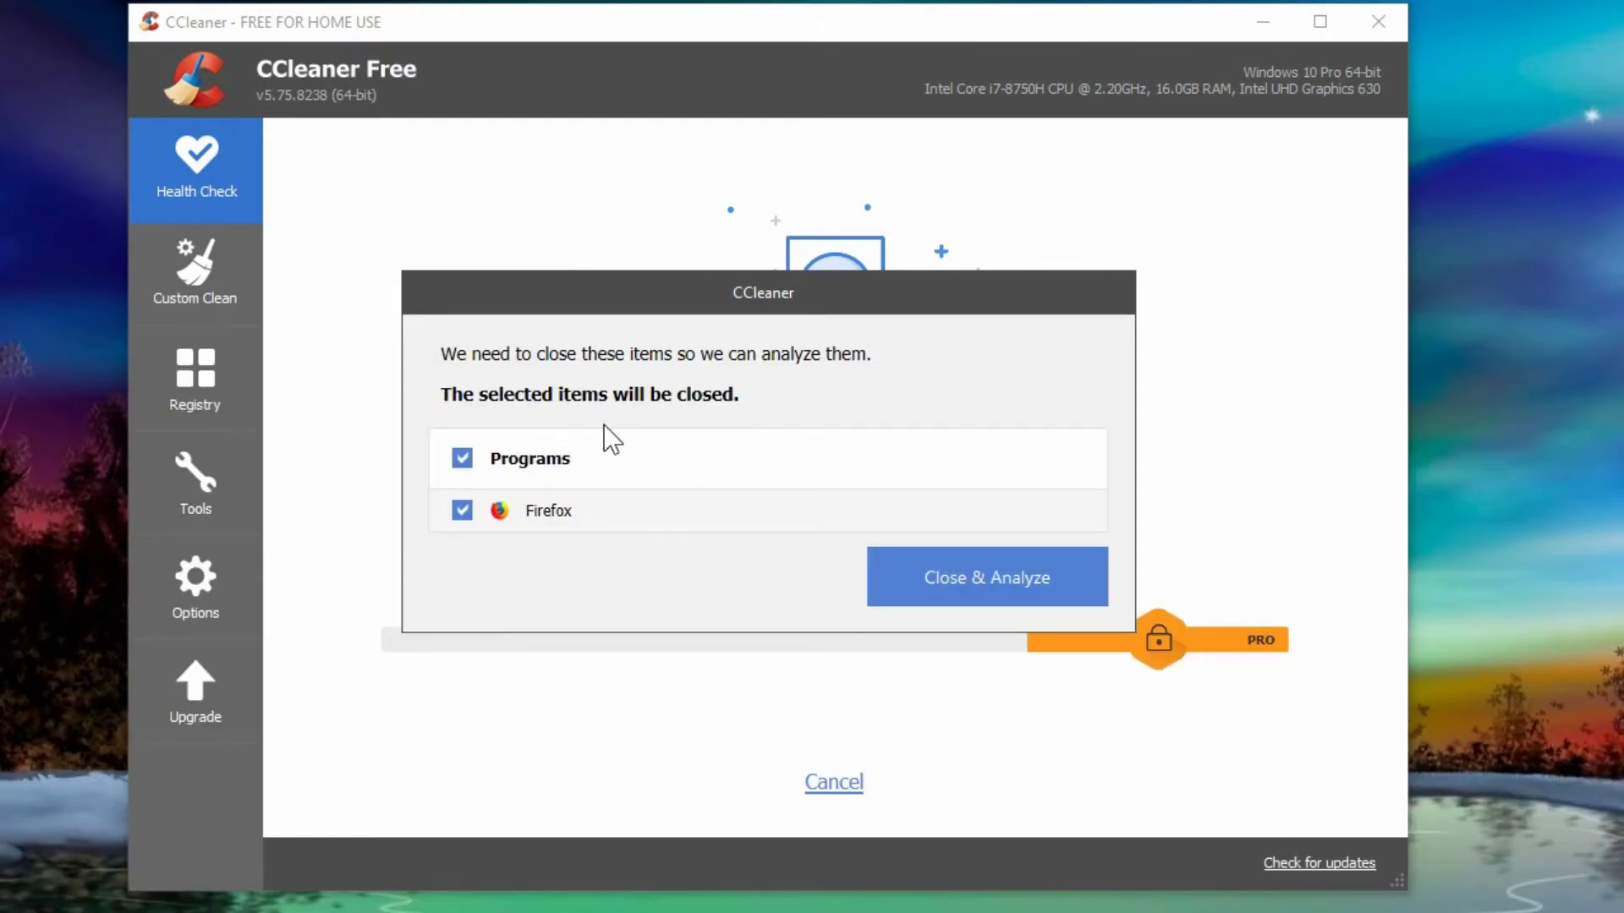
{"action": "left_click", "coordinate": [934, 583]}
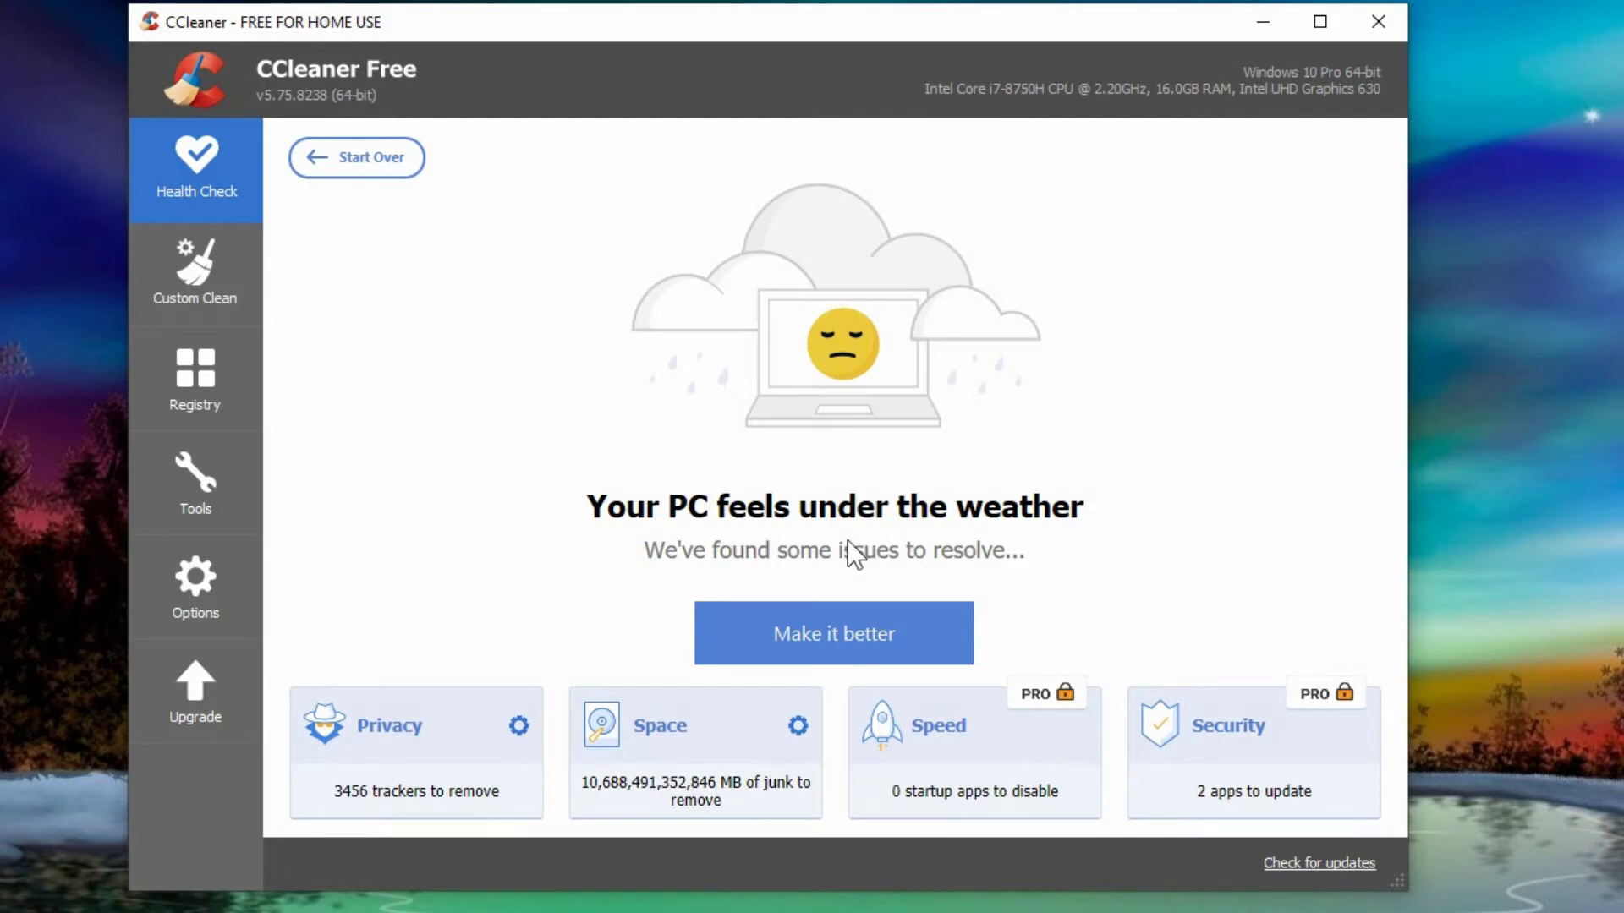
- Apply the Make it better fixes to remove the 3456 trackers and junk
{"action": "left_click", "coordinate": [812, 639]}
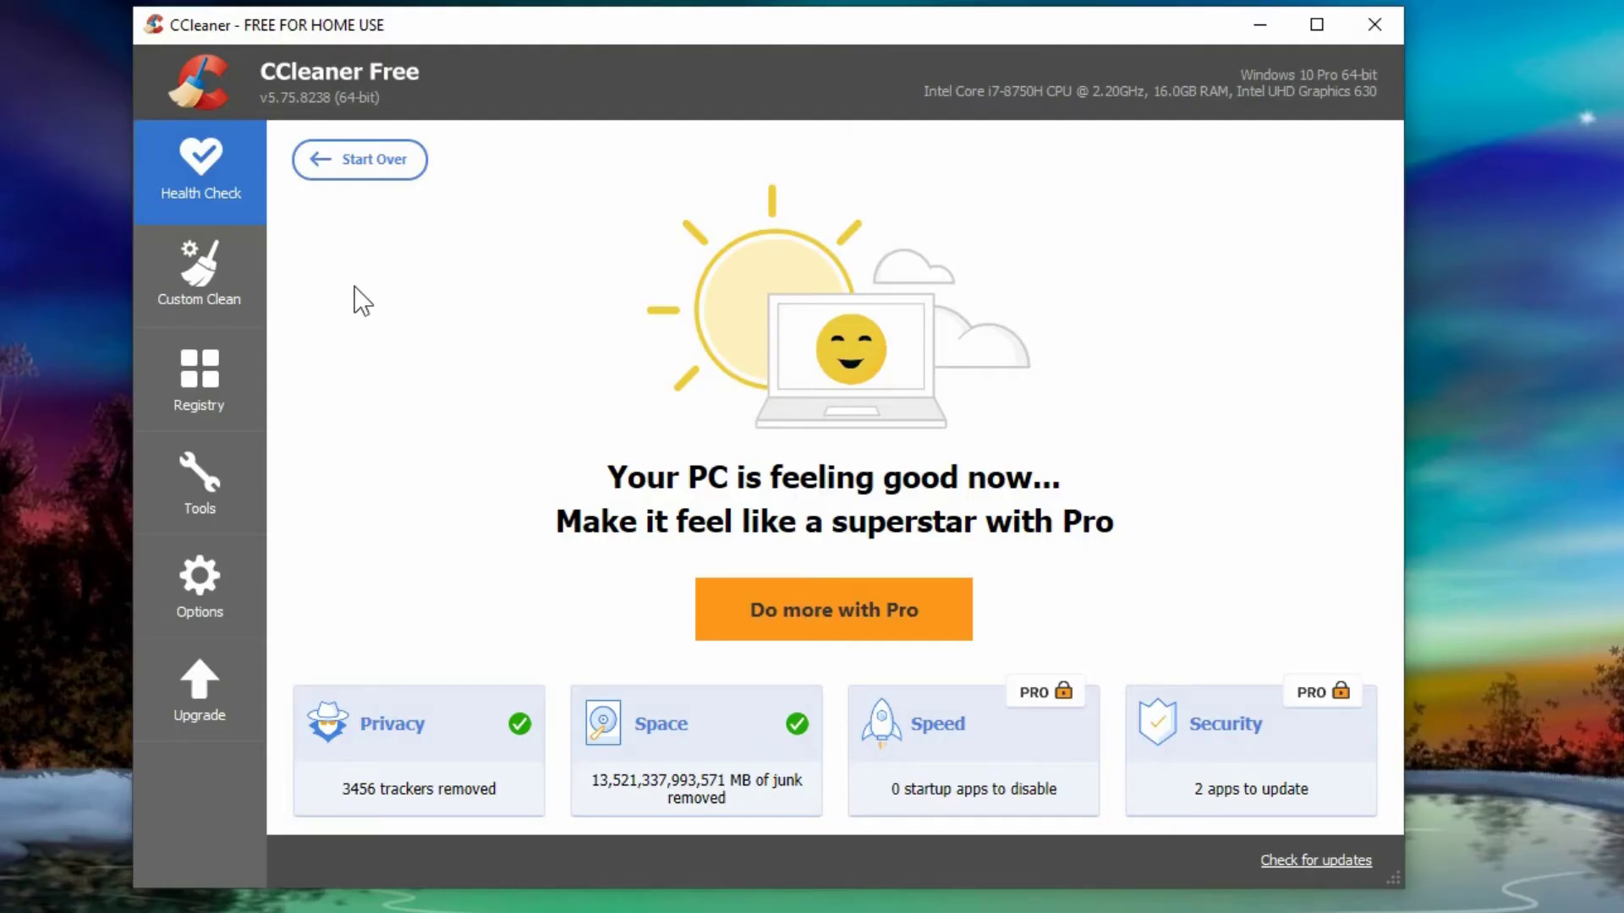
- Open Custom Clean and review the Windows checklist, keeping Recycle Bin and Internet Explorer History checked
{"action": "left_click", "coordinate": [181, 260]}
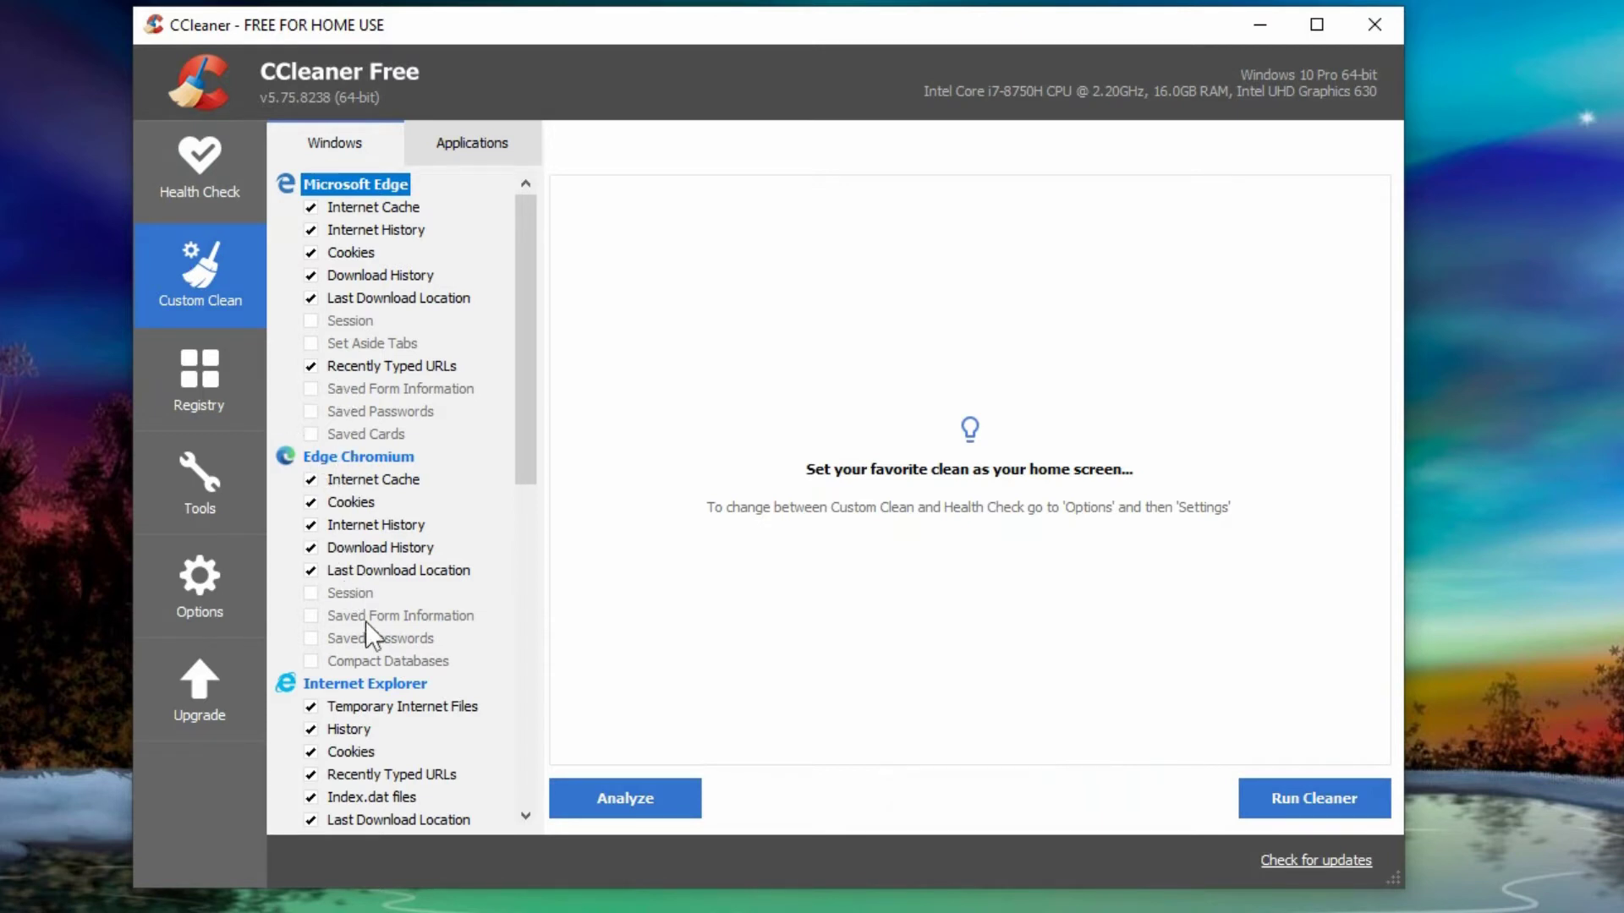
{"action": "left_click_drag", "start_coordinate": [531, 449], "coordinate": [531, 709]}
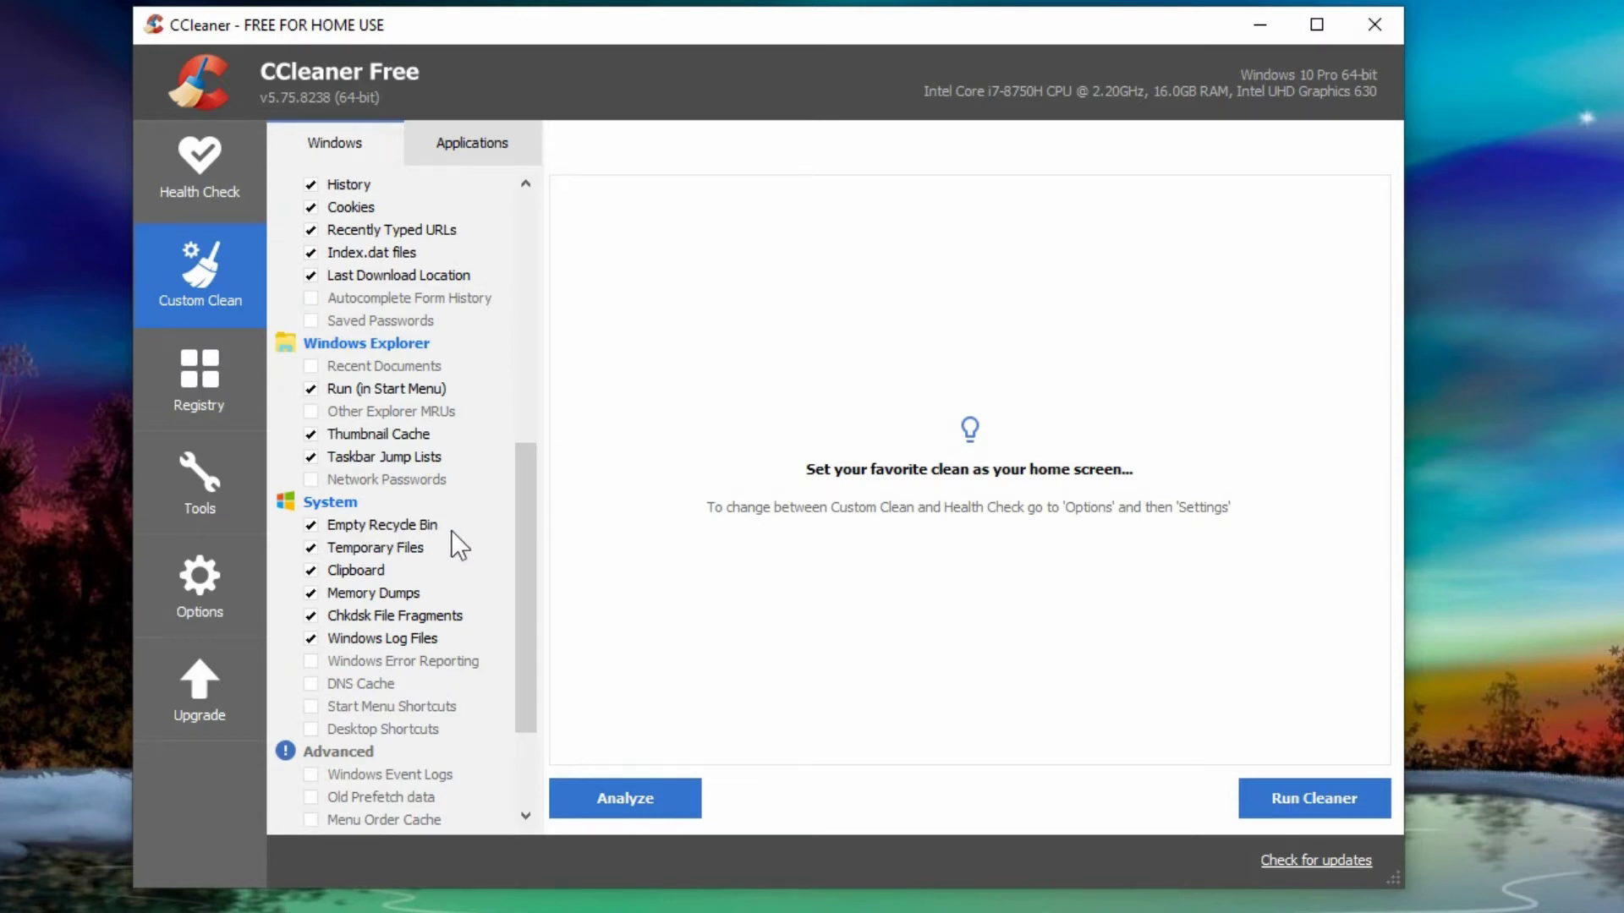
{"action": "left_click", "coordinate": [312, 525]}
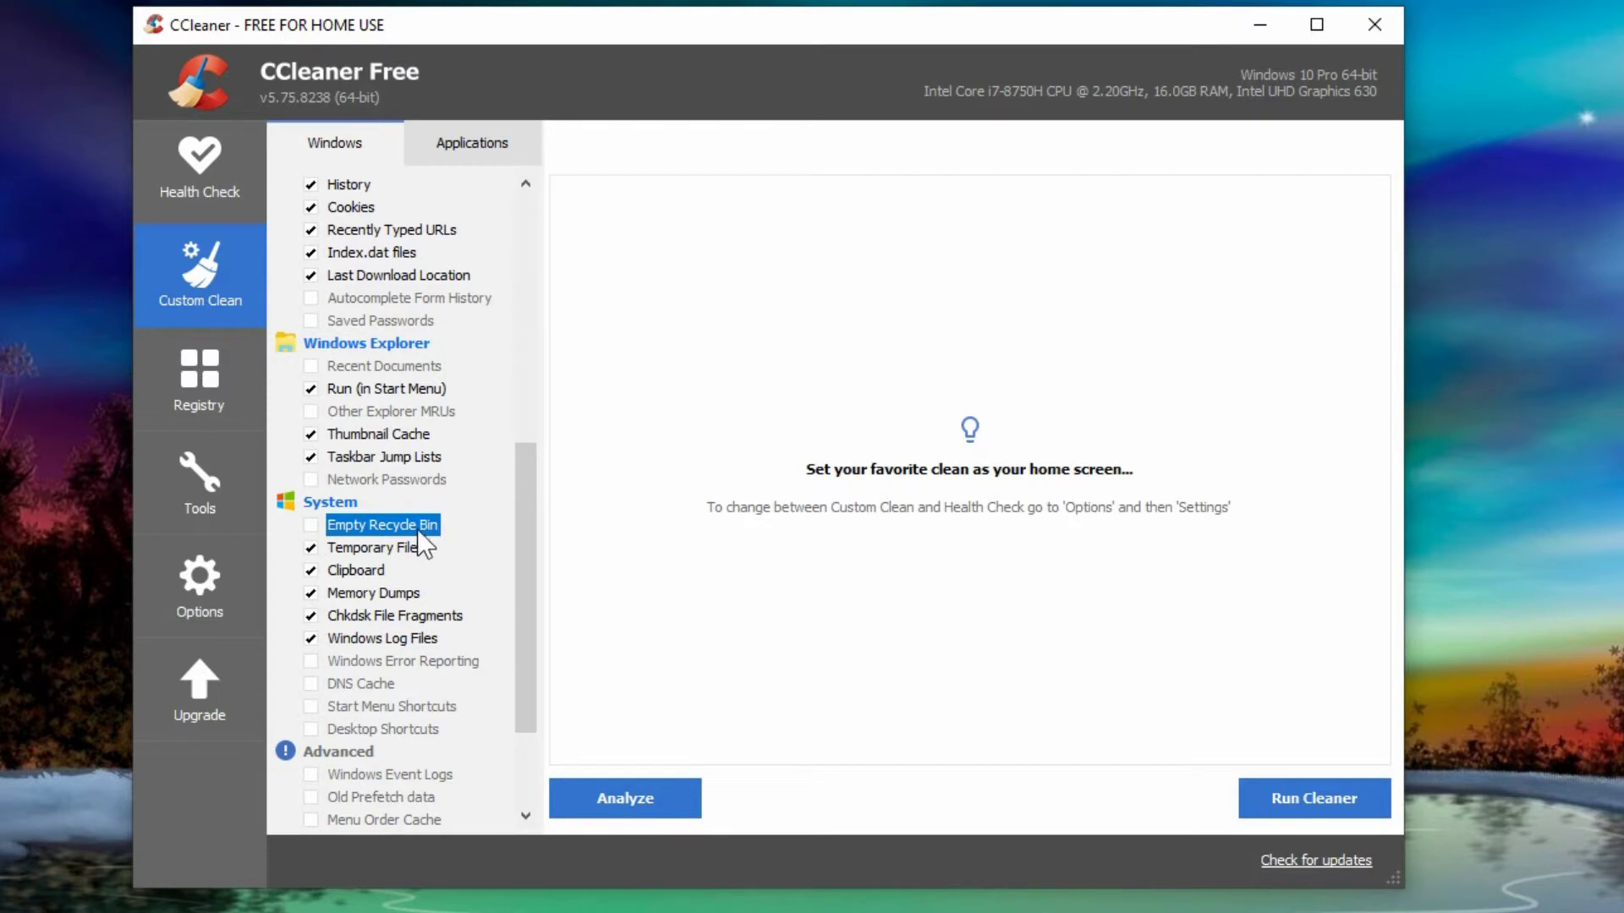
{"action": "left_click", "coordinate": [311, 525]}
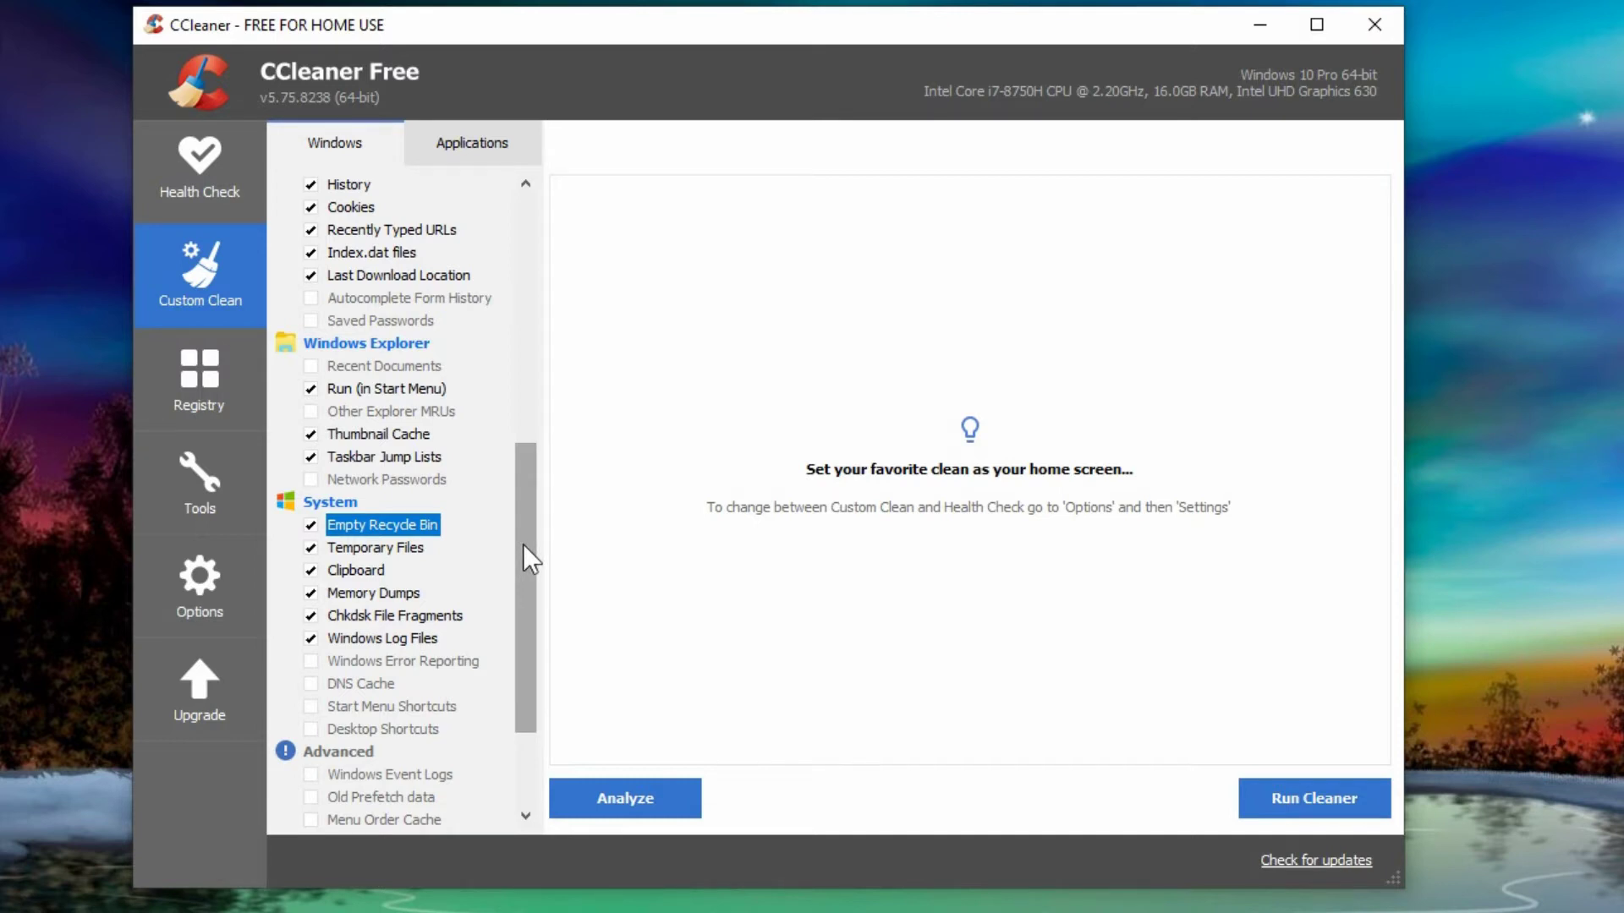
{"action": "left_click_drag", "start_coordinate": [523, 544], "coordinate": [530, 372]}
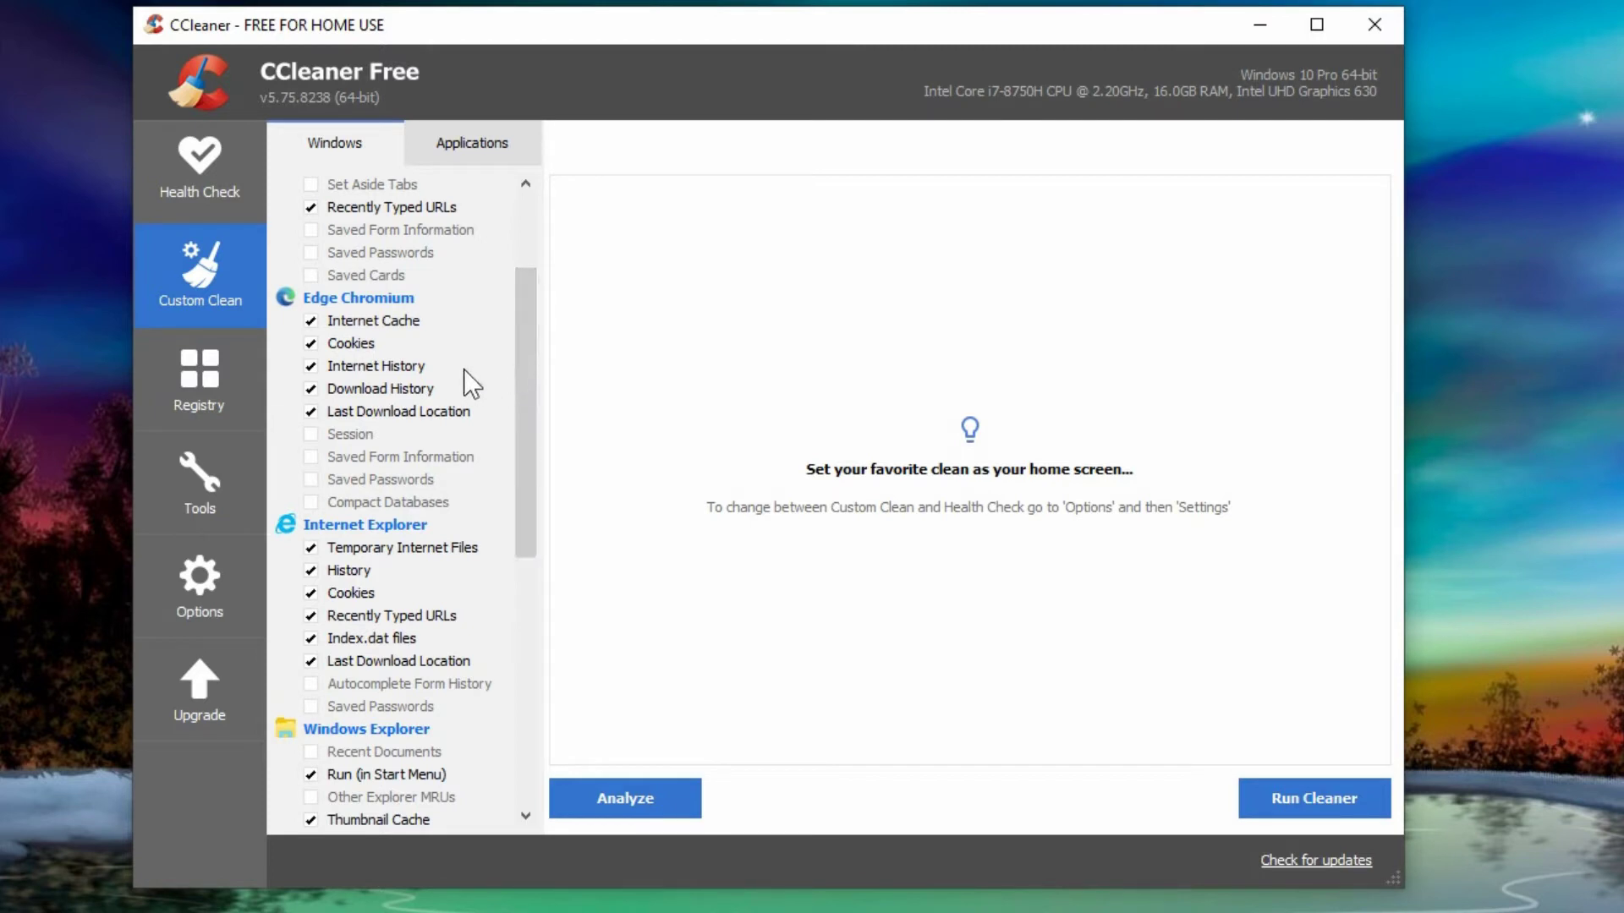
{"action": "left_click", "coordinate": [321, 572]}
{"action": "left_click", "coordinate": [311, 571]}
{"action": "left_click_drag", "start_coordinate": [533, 414], "coordinate": [526, 332]}
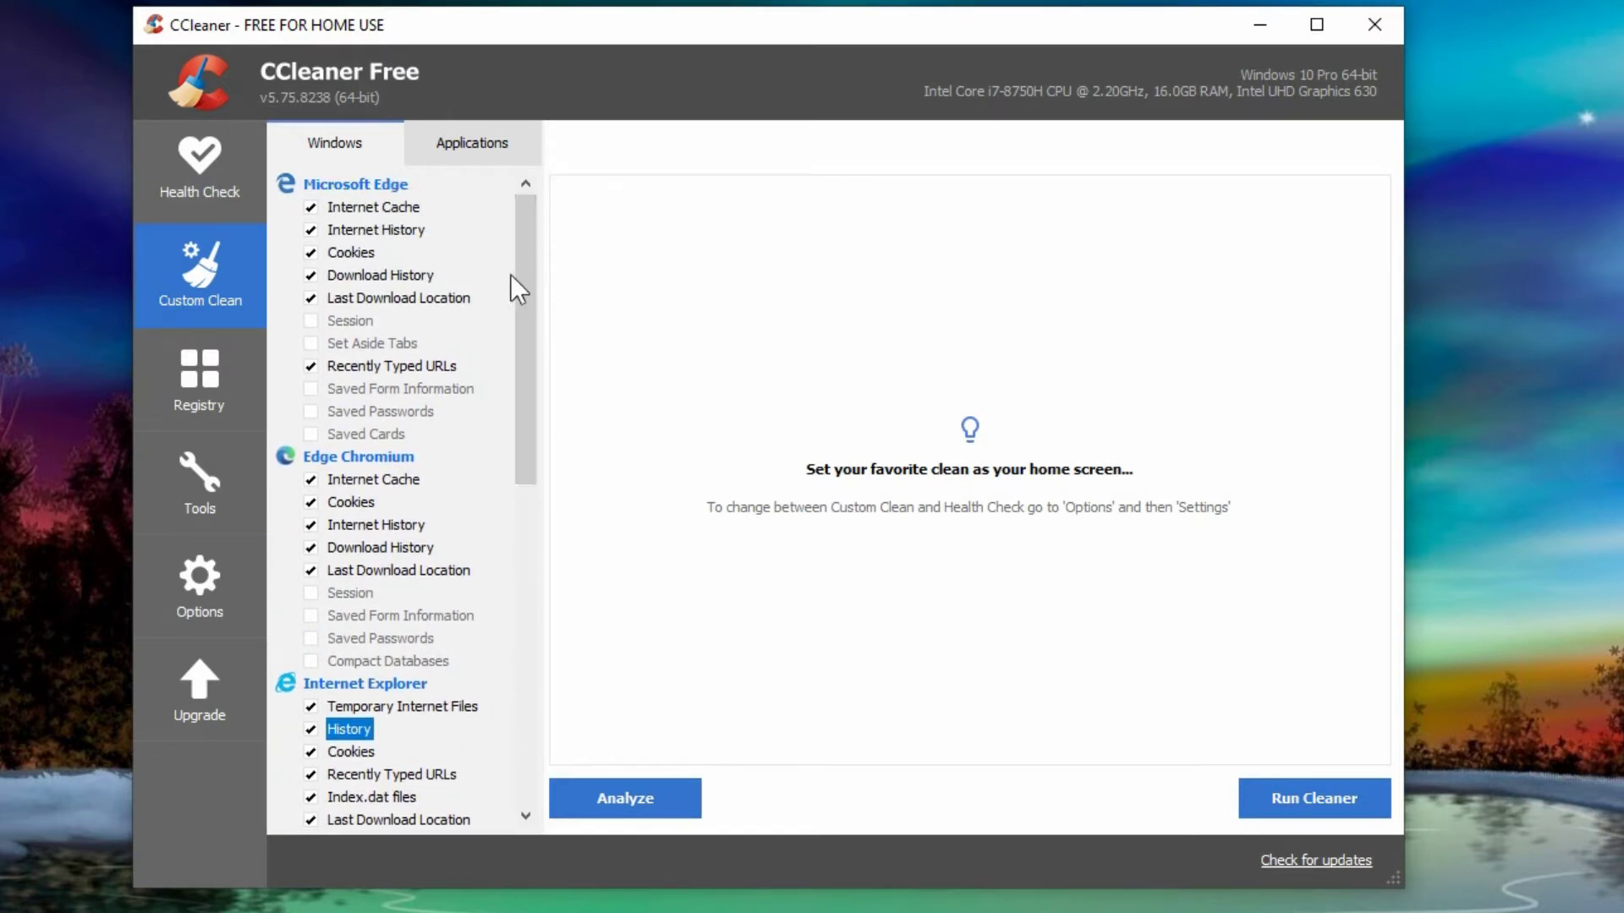
{"action": "left_click", "coordinate": [461, 144]}
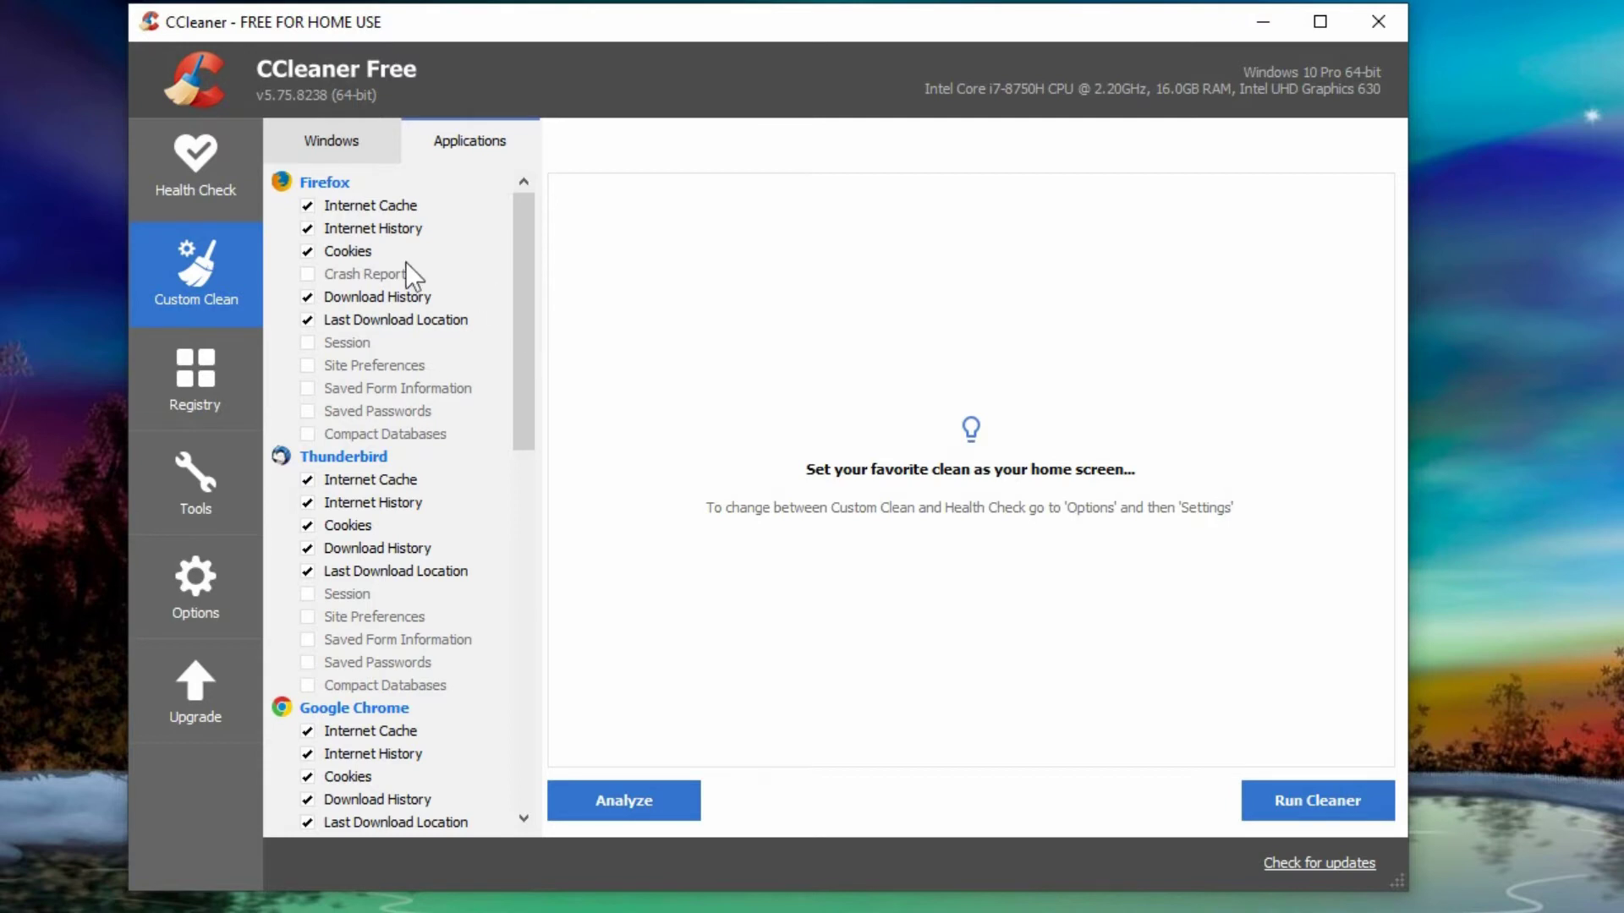
{"action": "left_click_drag", "start_coordinate": [524, 369], "coordinate": [529, 271]}
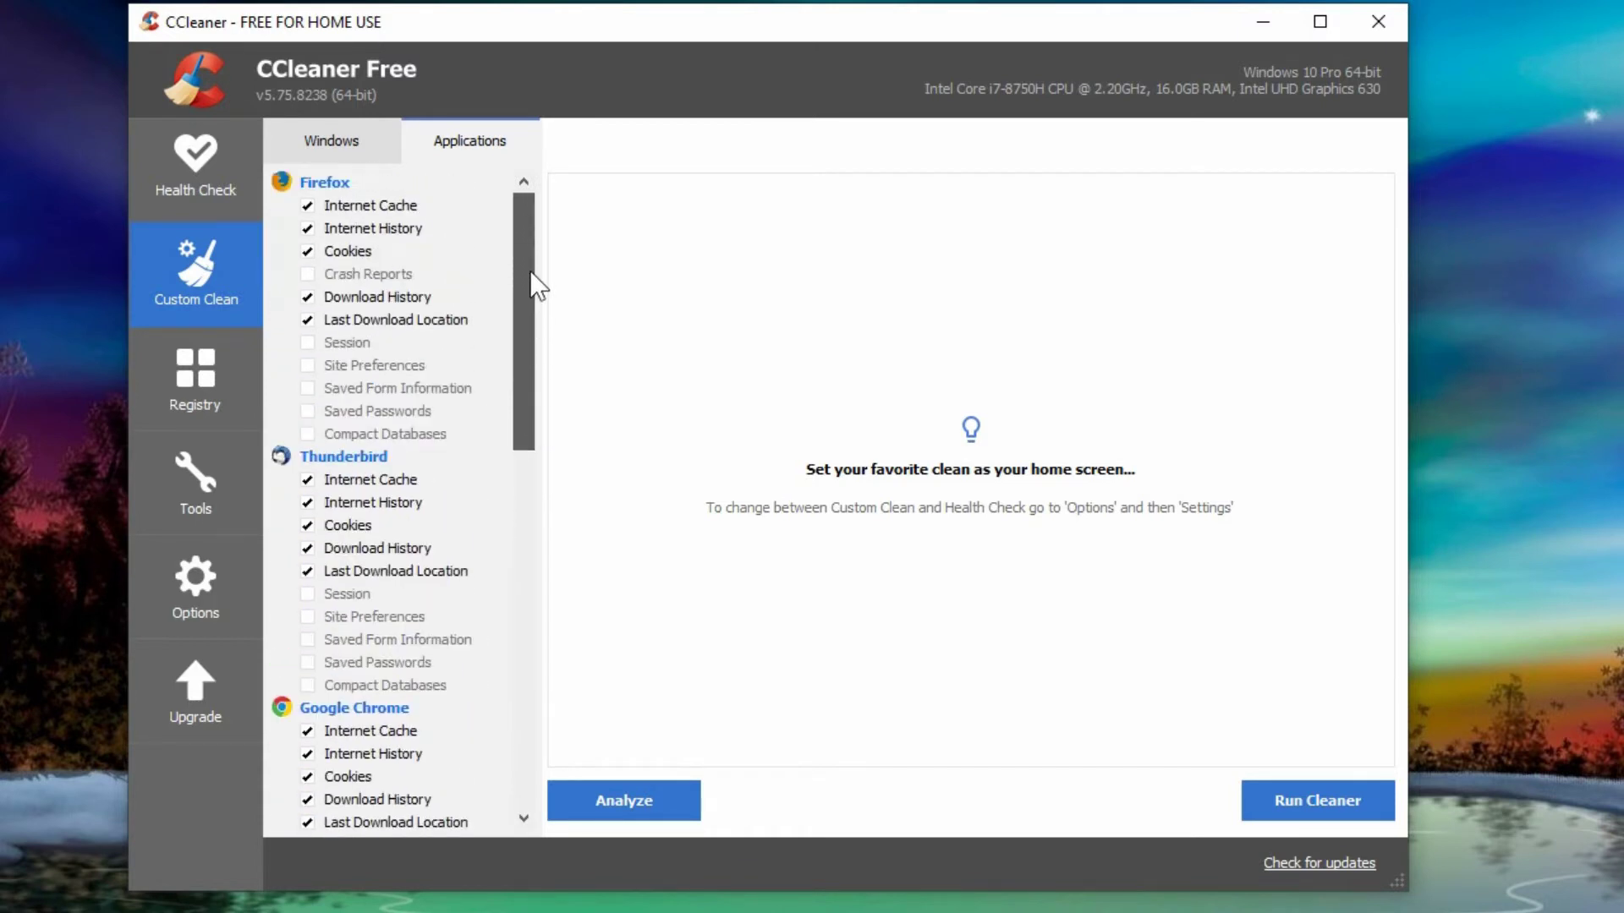
- Analyze the Windows cleaning items, let Spotify close, and run the cleaner to remove 463 MB
{"action": "left_click", "coordinate": [333, 145]}
{"action": "left_click", "coordinate": [448, 150]}
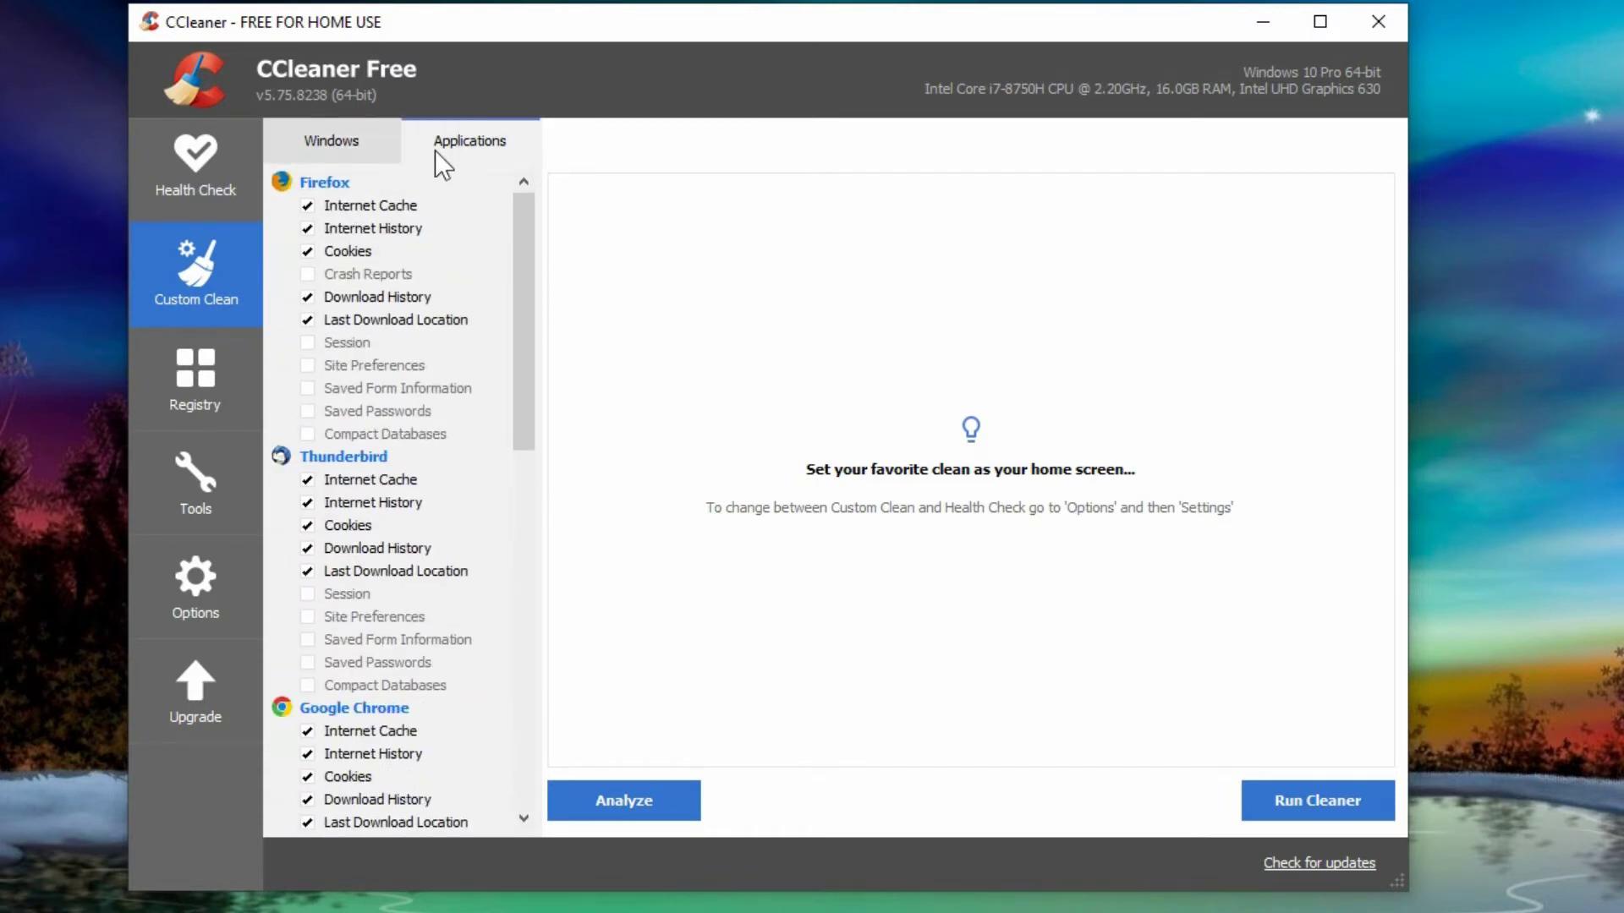
{"action": "left_click", "coordinate": [347, 134]}
{"action": "left_click", "coordinate": [636, 804]}
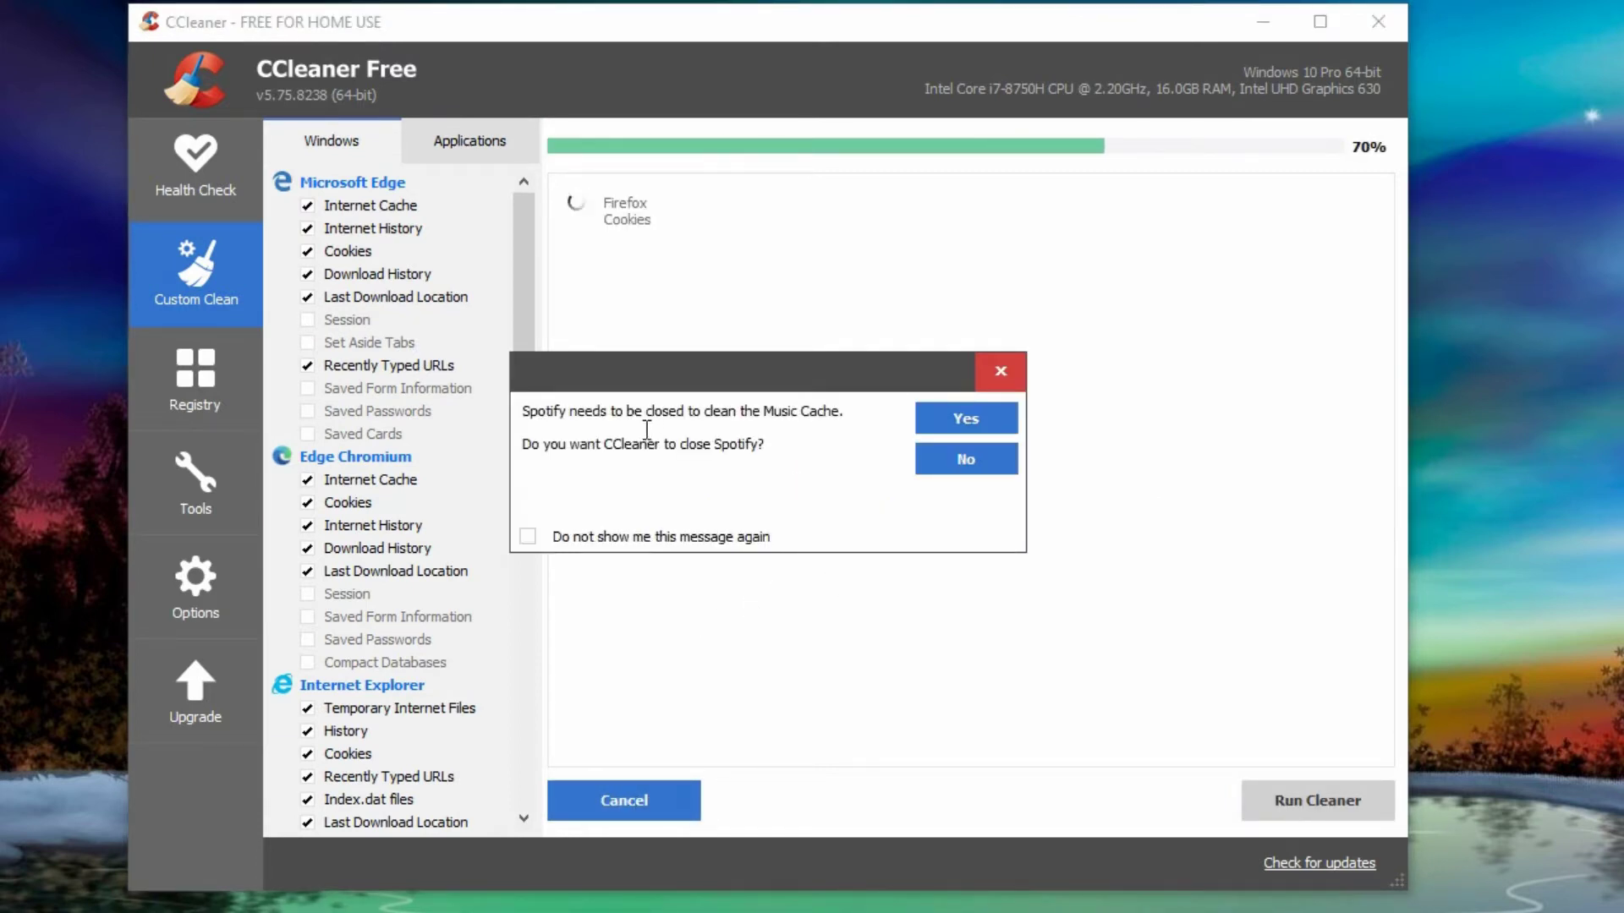
{"action": "left_click", "coordinate": [969, 412]}
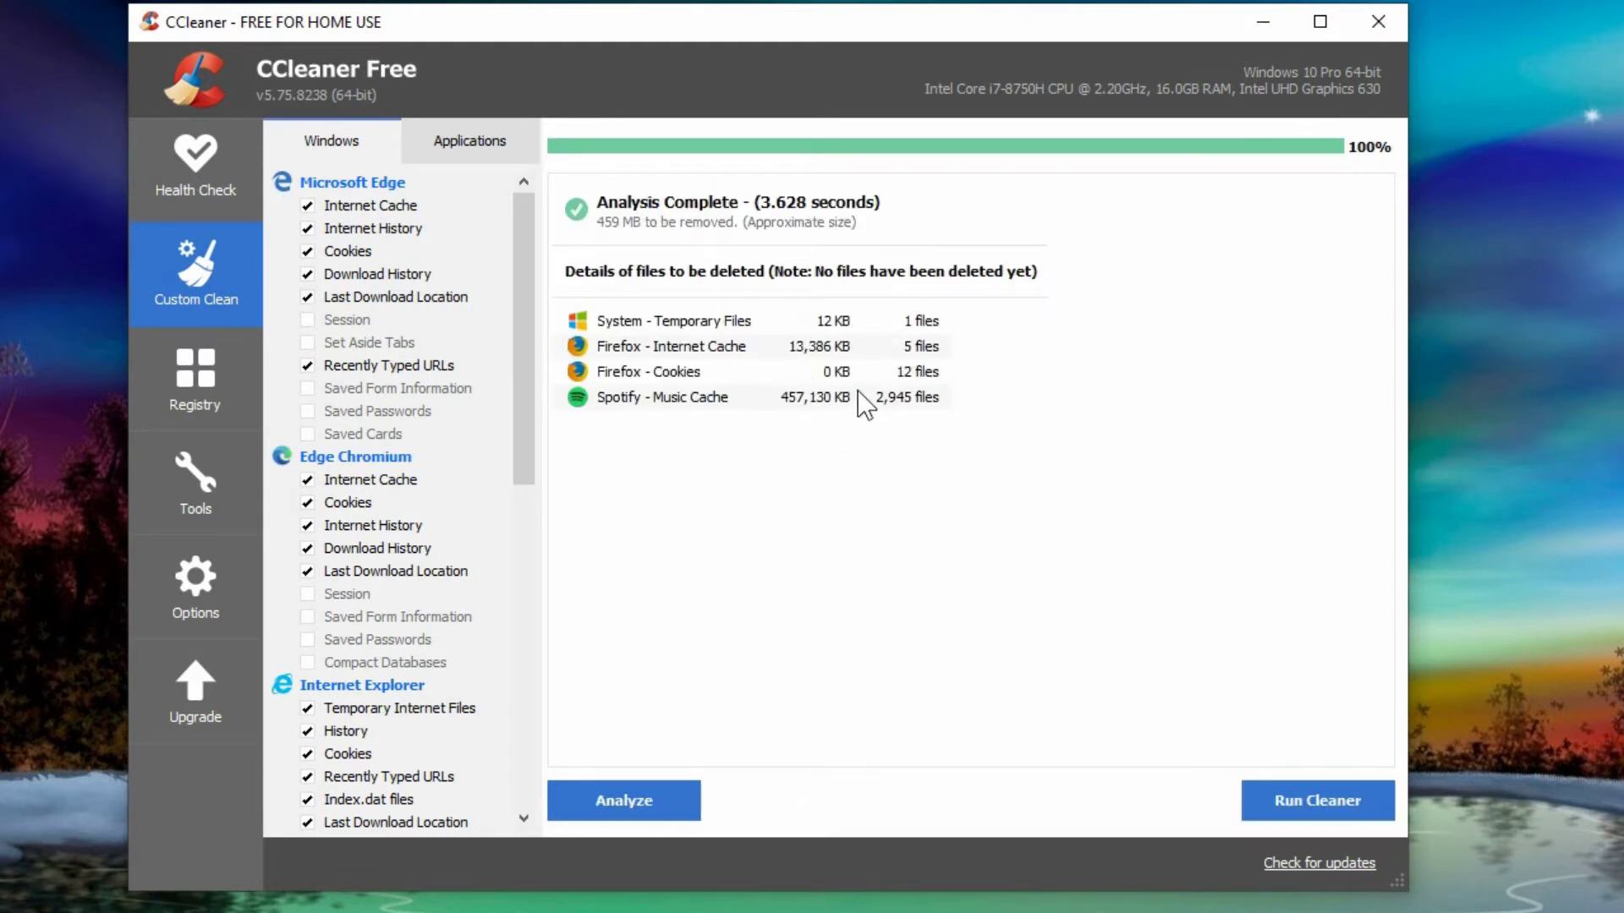
{"action": "left_click", "coordinate": [1252, 803]}
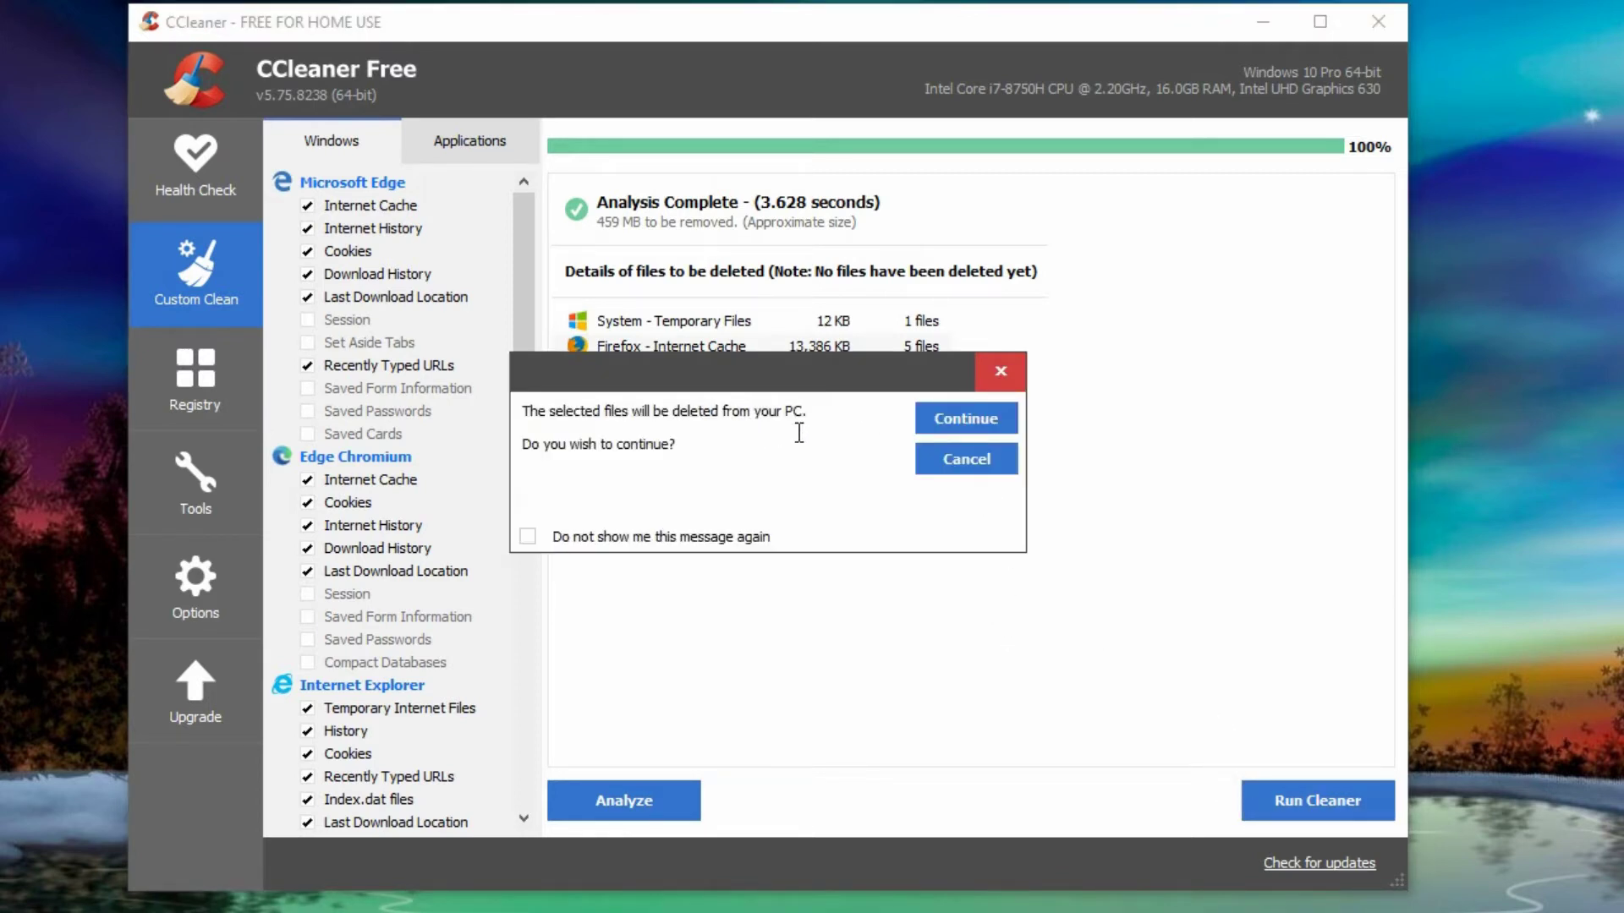
{"action": "left_click", "coordinate": [954, 420]}
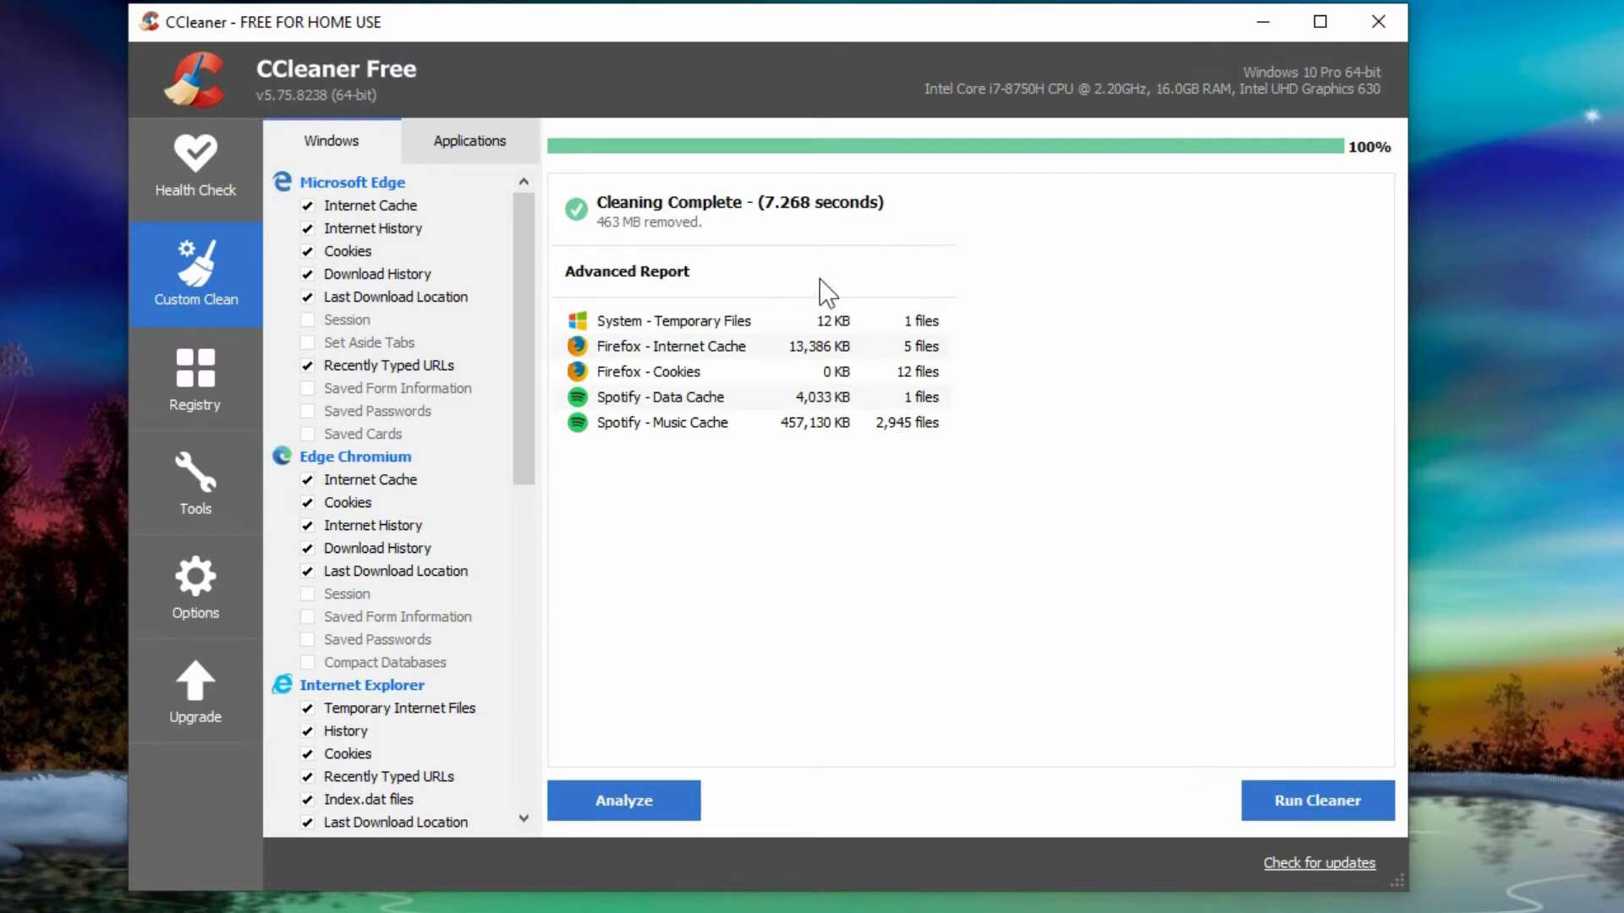
- Scan the registry in the Registry cleaner, finding 1047 issues including missing shared DLLs
{"action": "left_click", "coordinate": [219, 381]}
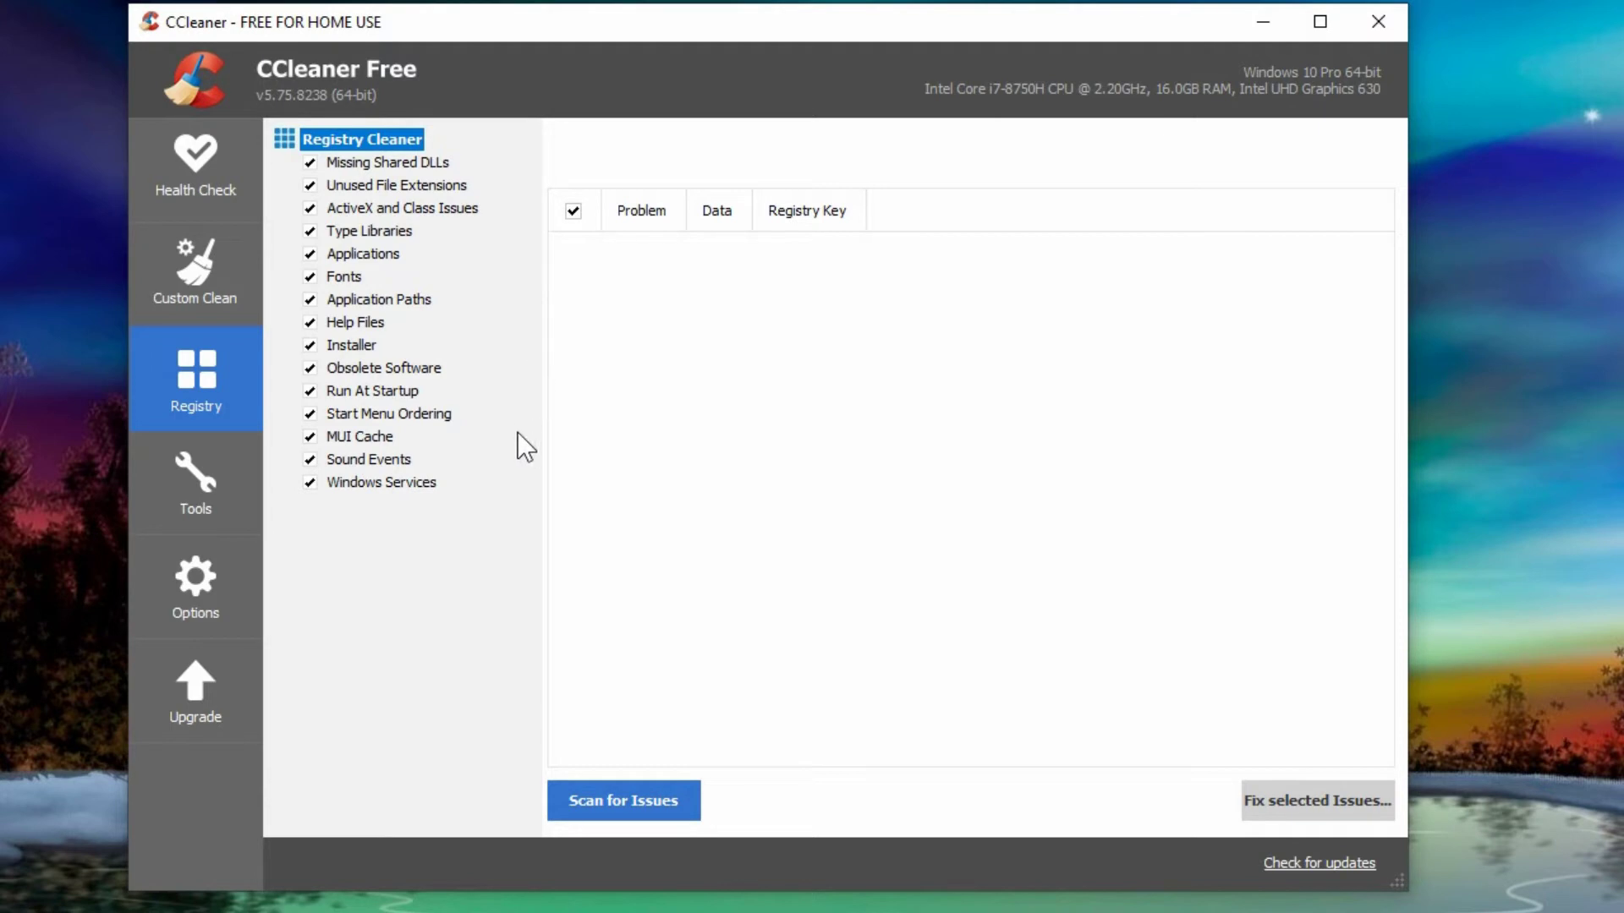
{"action": "left_click", "coordinate": [620, 800]}
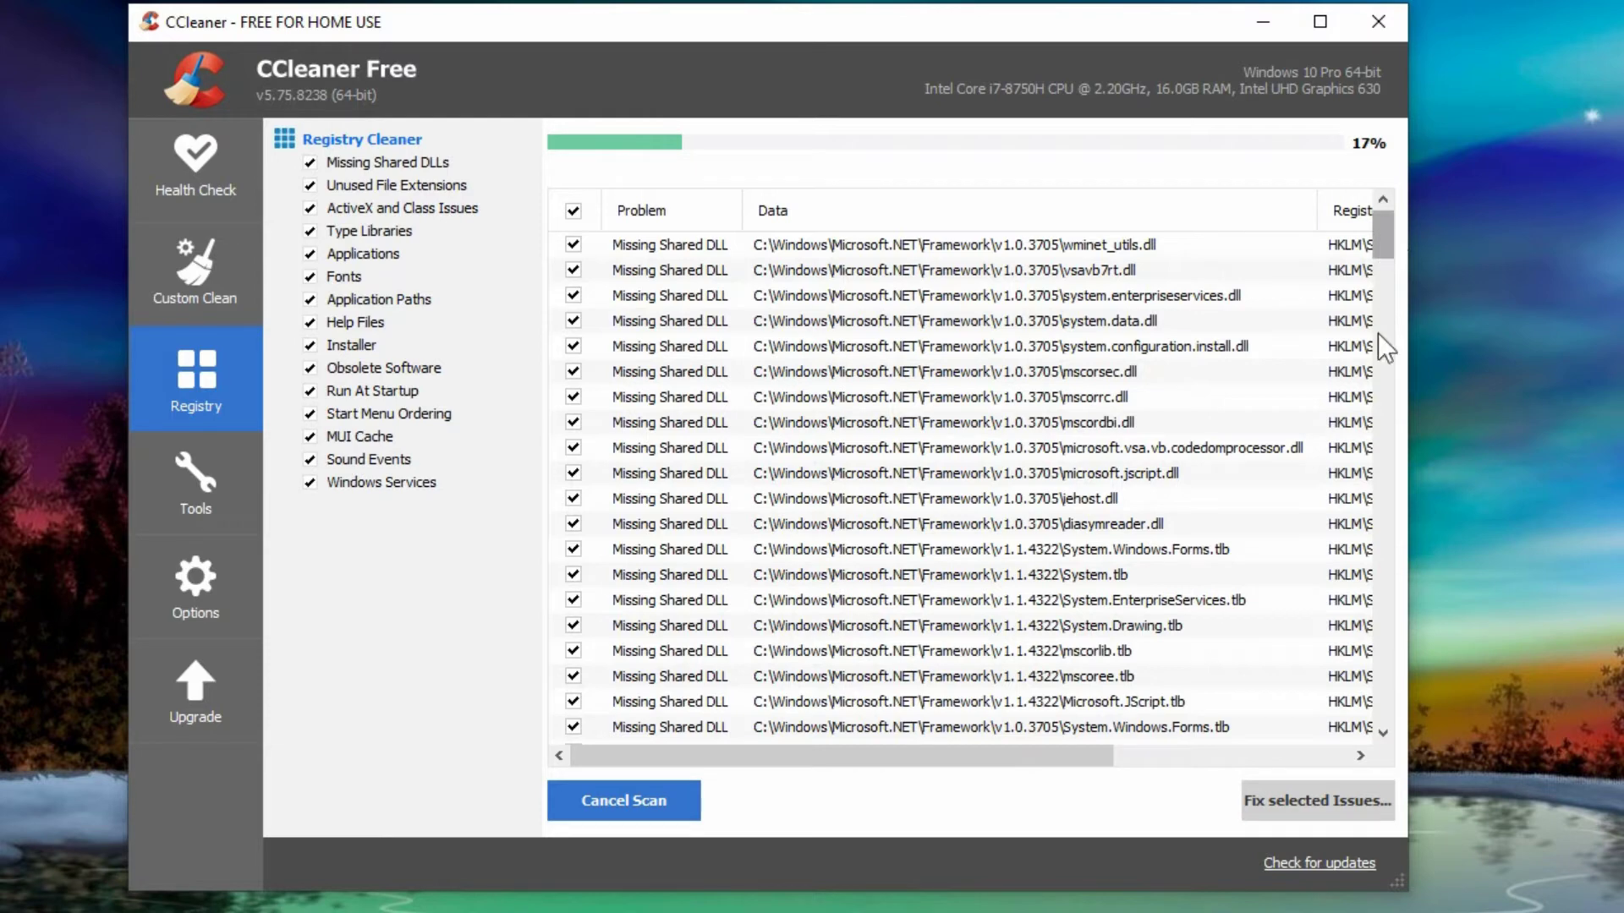
{"action": "left_click", "coordinate": [1383, 733]}
{"action": "left_click_drag", "start_coordinate": [1383, 732], "coordinate": [1383, 732]}
{"action": "left_click_drag", "start_coordinate": [742, 211], "coordinate": [816, 211]}
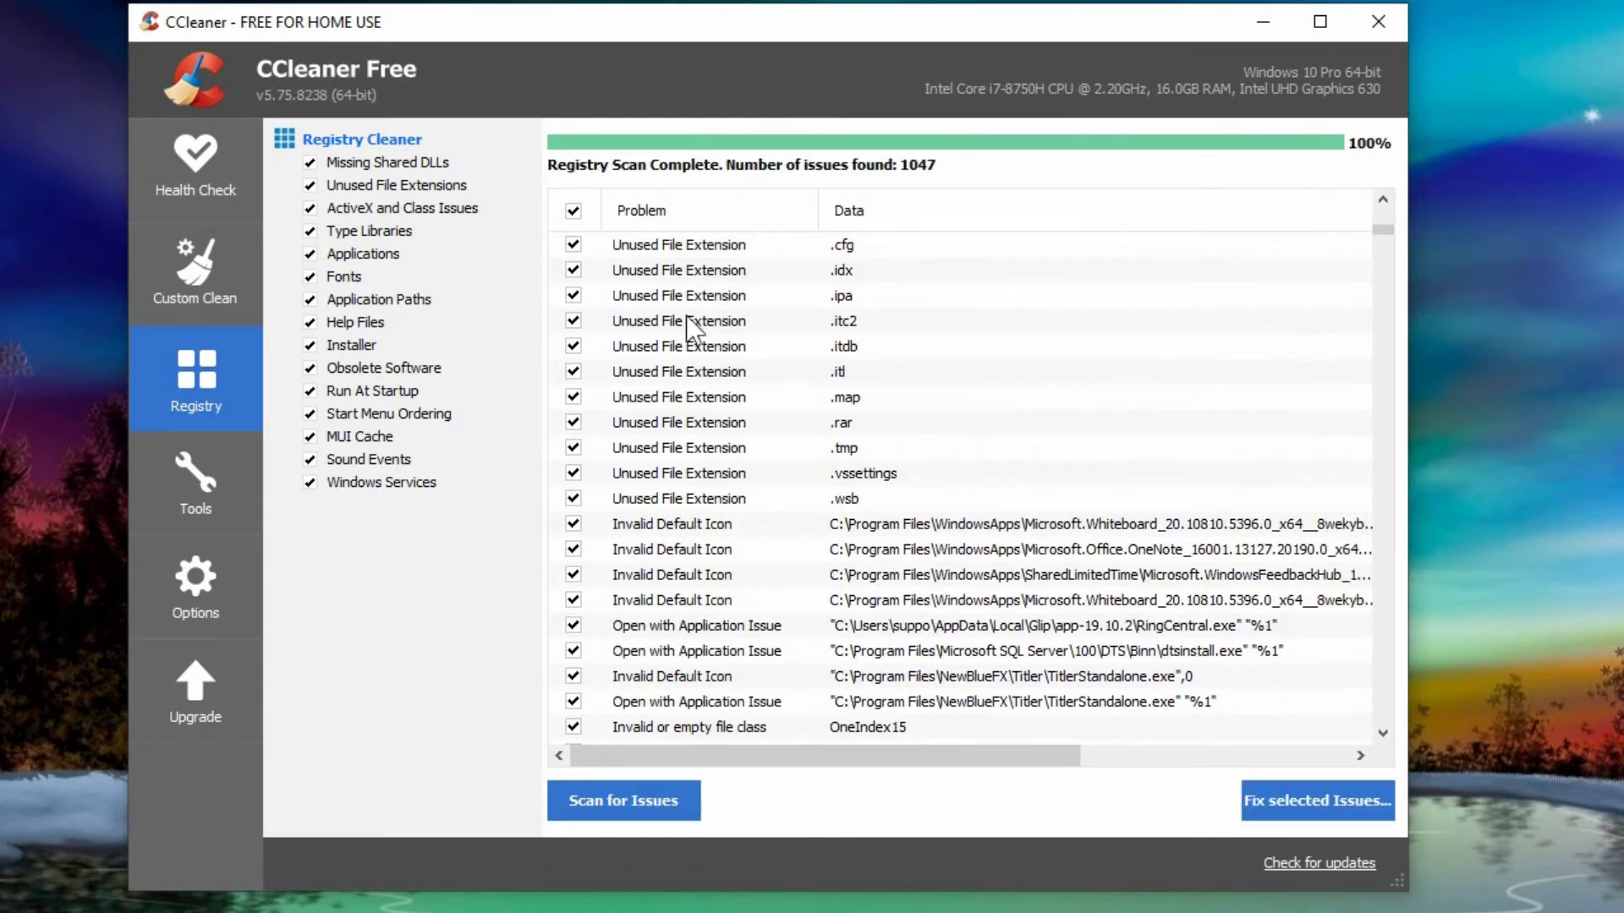
{"action": "left_click", "coordinate": [1383, 732]}
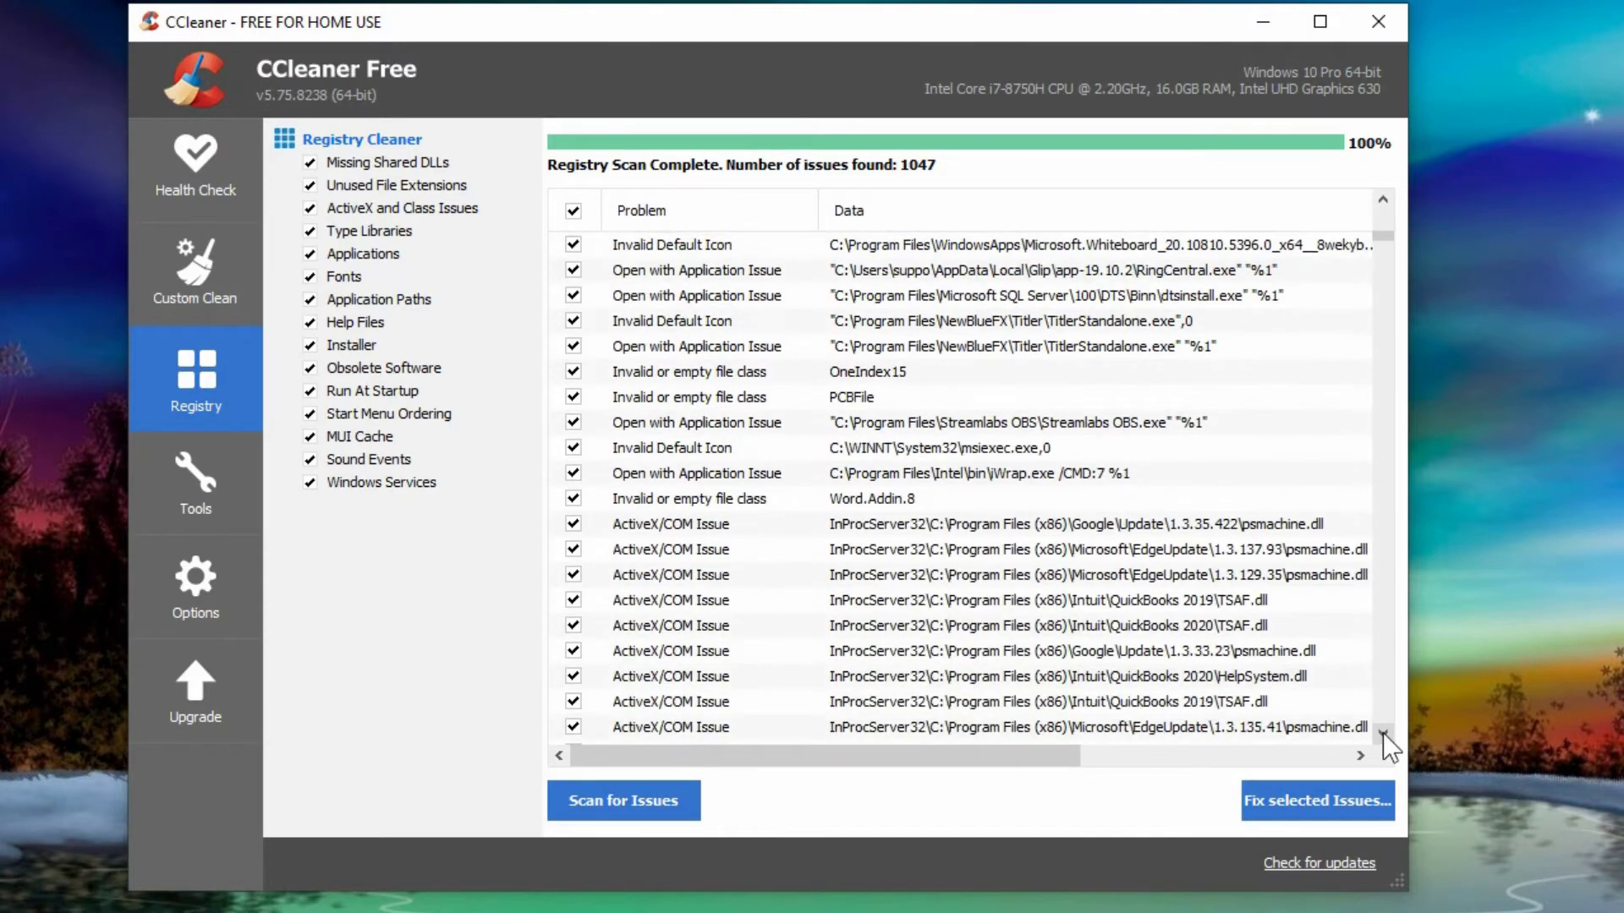
{"action": "left_click", "coordinate": [1382, 732]}
{"action": "left_click", "coordinate": [1383, 732]}
{"action": "left_click", "coordinate": [1387, 697]}
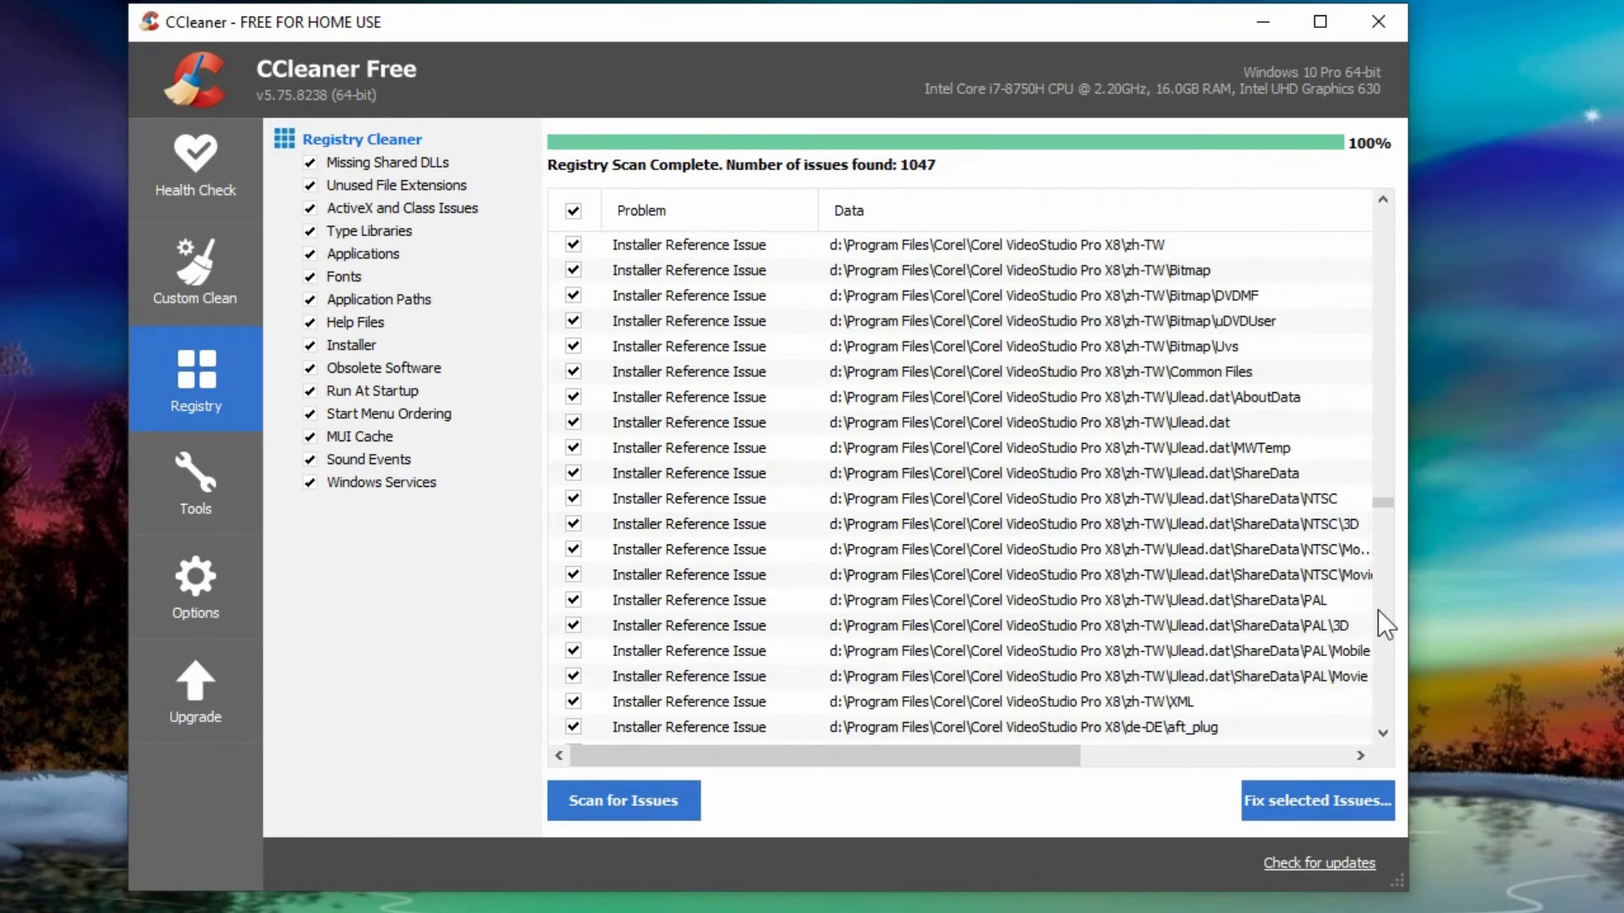
{"action": "left_click_drag", "start_coordinate": [1385, 501], "coordinate": [1387, 732]}
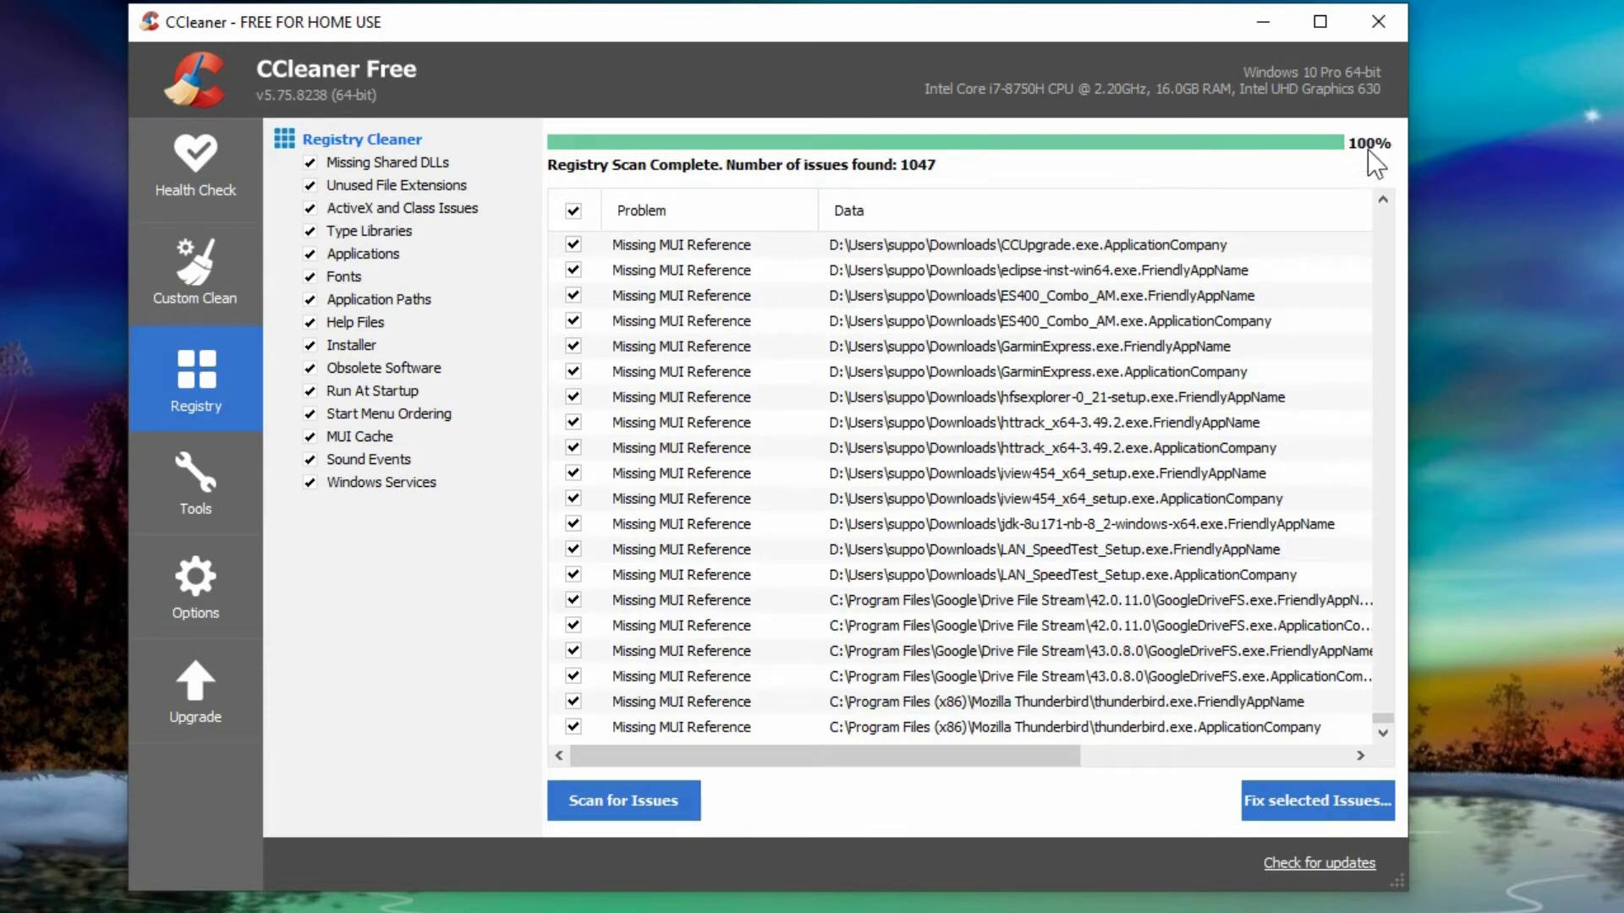
- Save a .reg backup of the registry and fix all 1047 selected issues
{"action": "left_click", "coordinate": [1286, 806]}
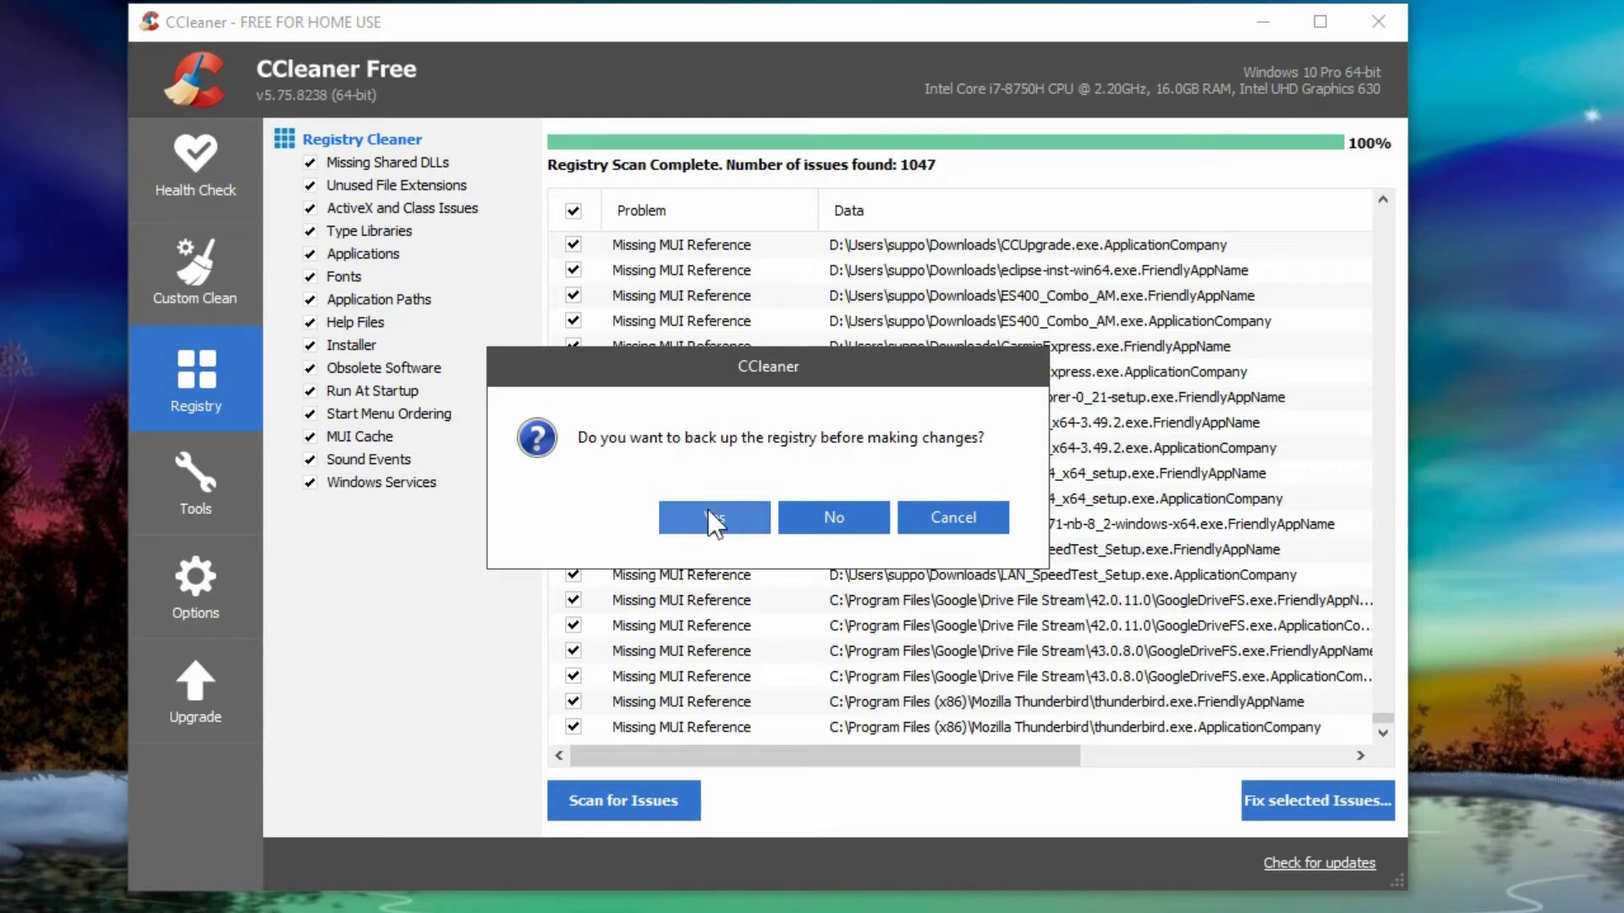
{"action": "left_click", "coordinate": [681, 518]}
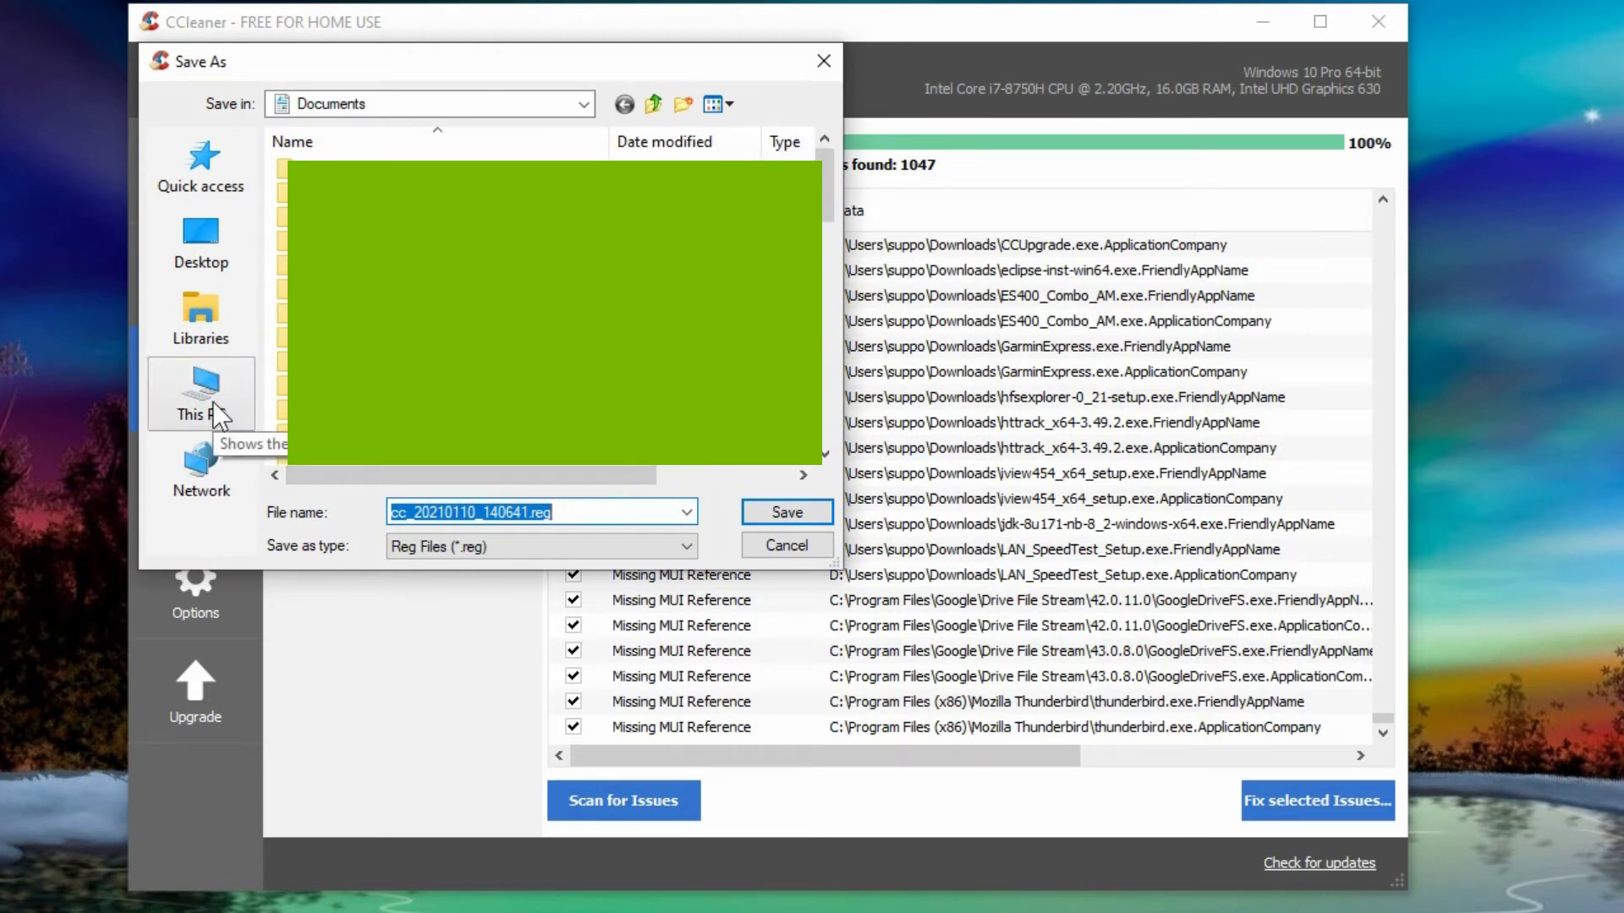
{"action": "left_click", "coordinate": [785, 512]}
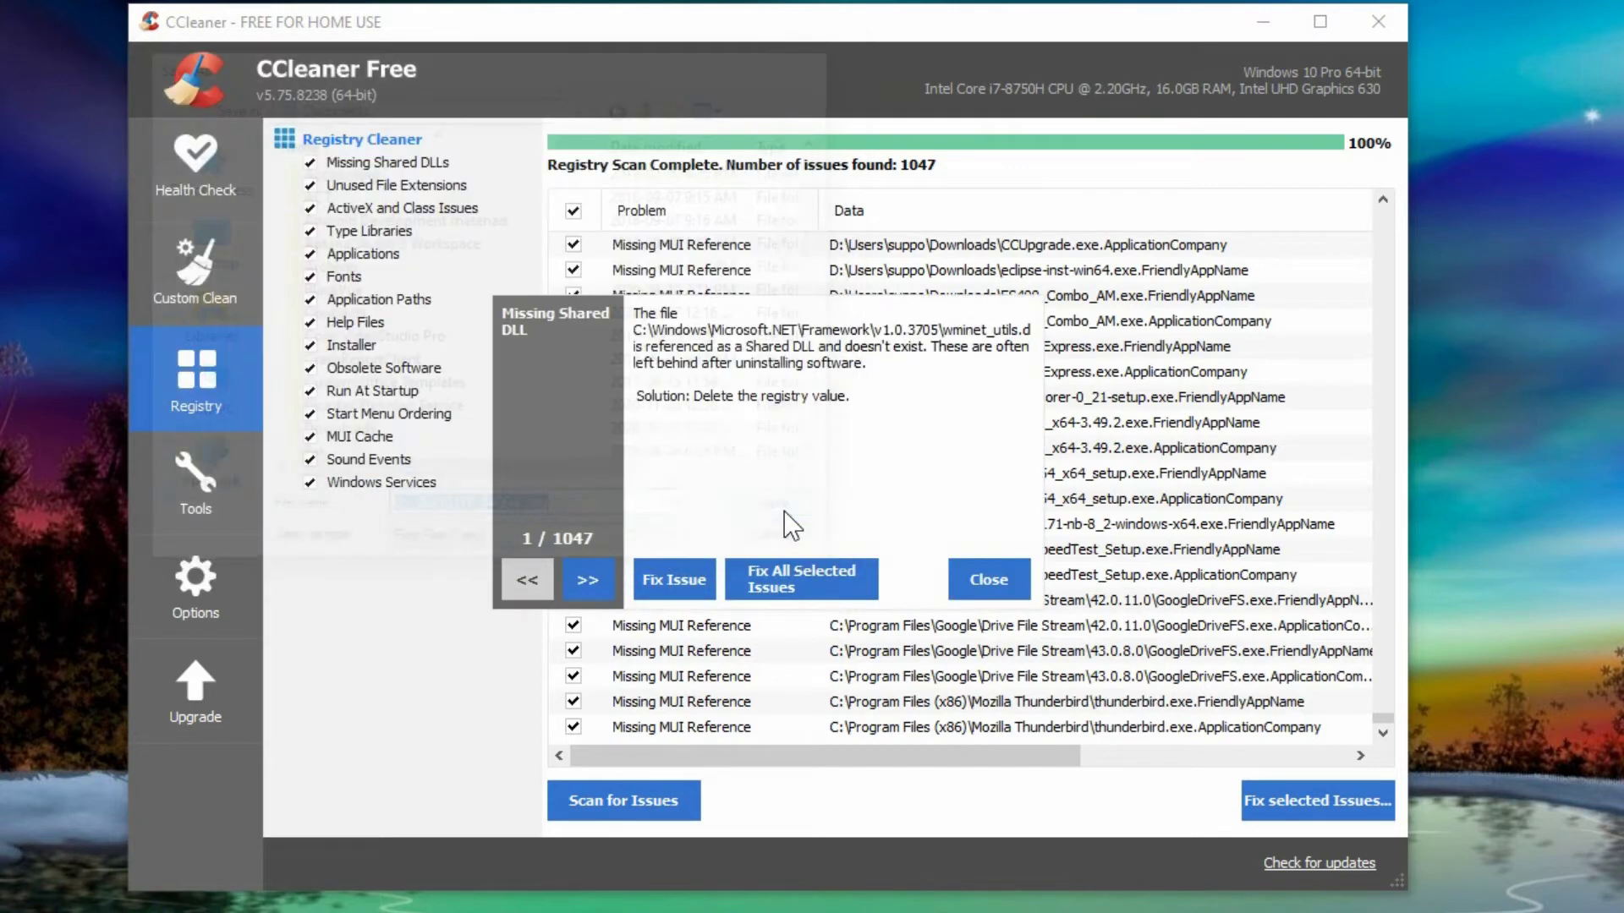
{"action": "left_click", "coordinate": [834, 580]}
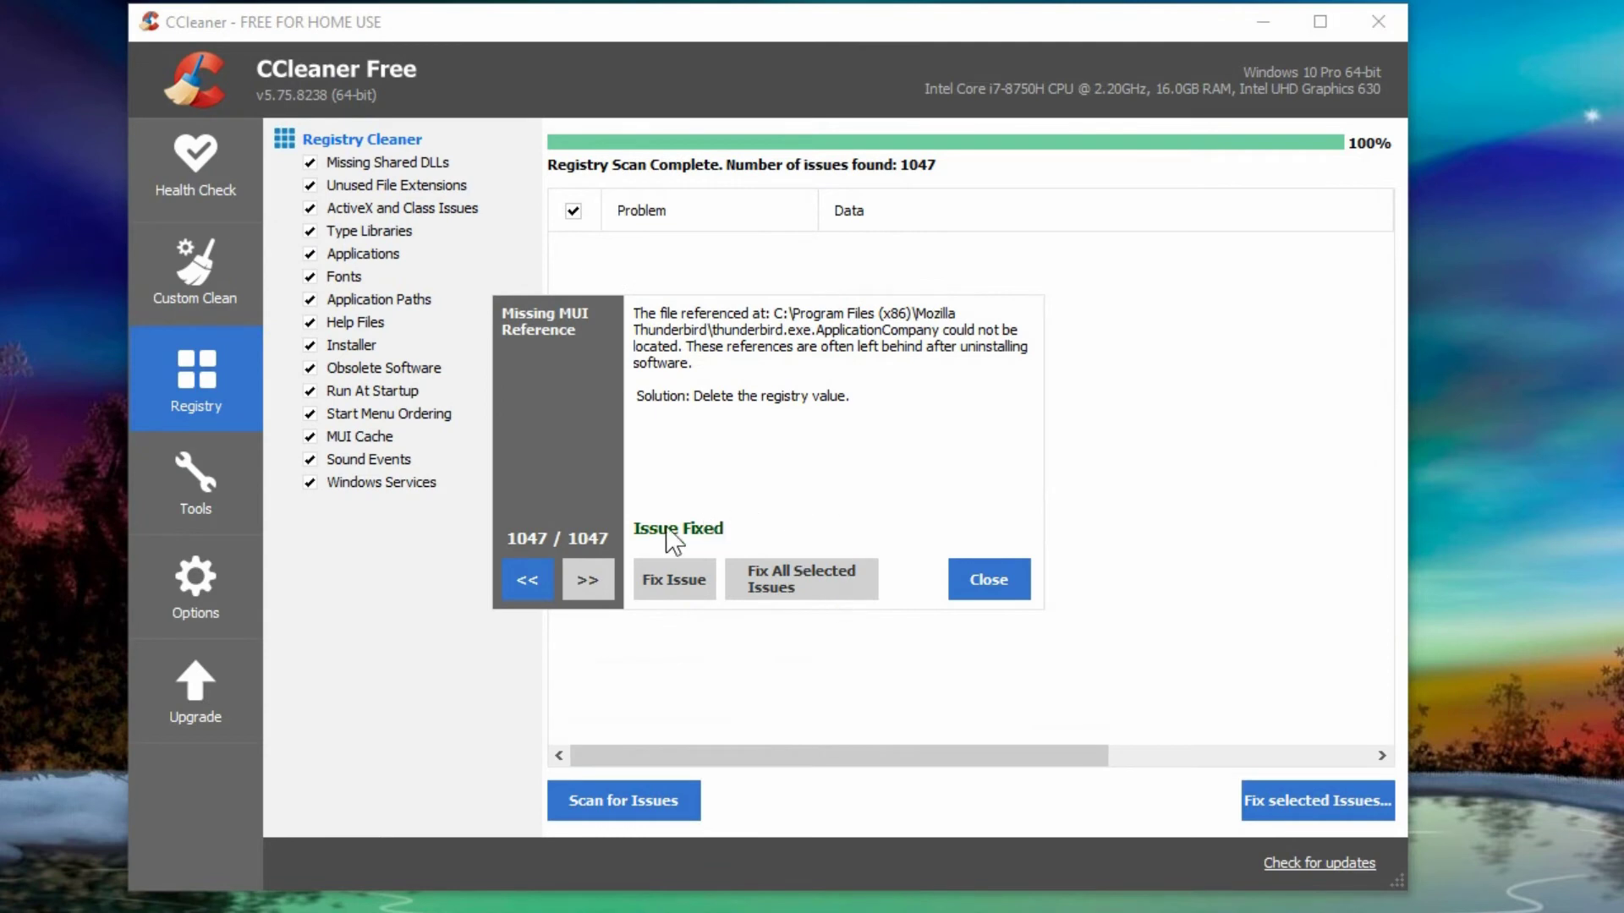
{"action": "left_click", "coordinate": [982, 580]}
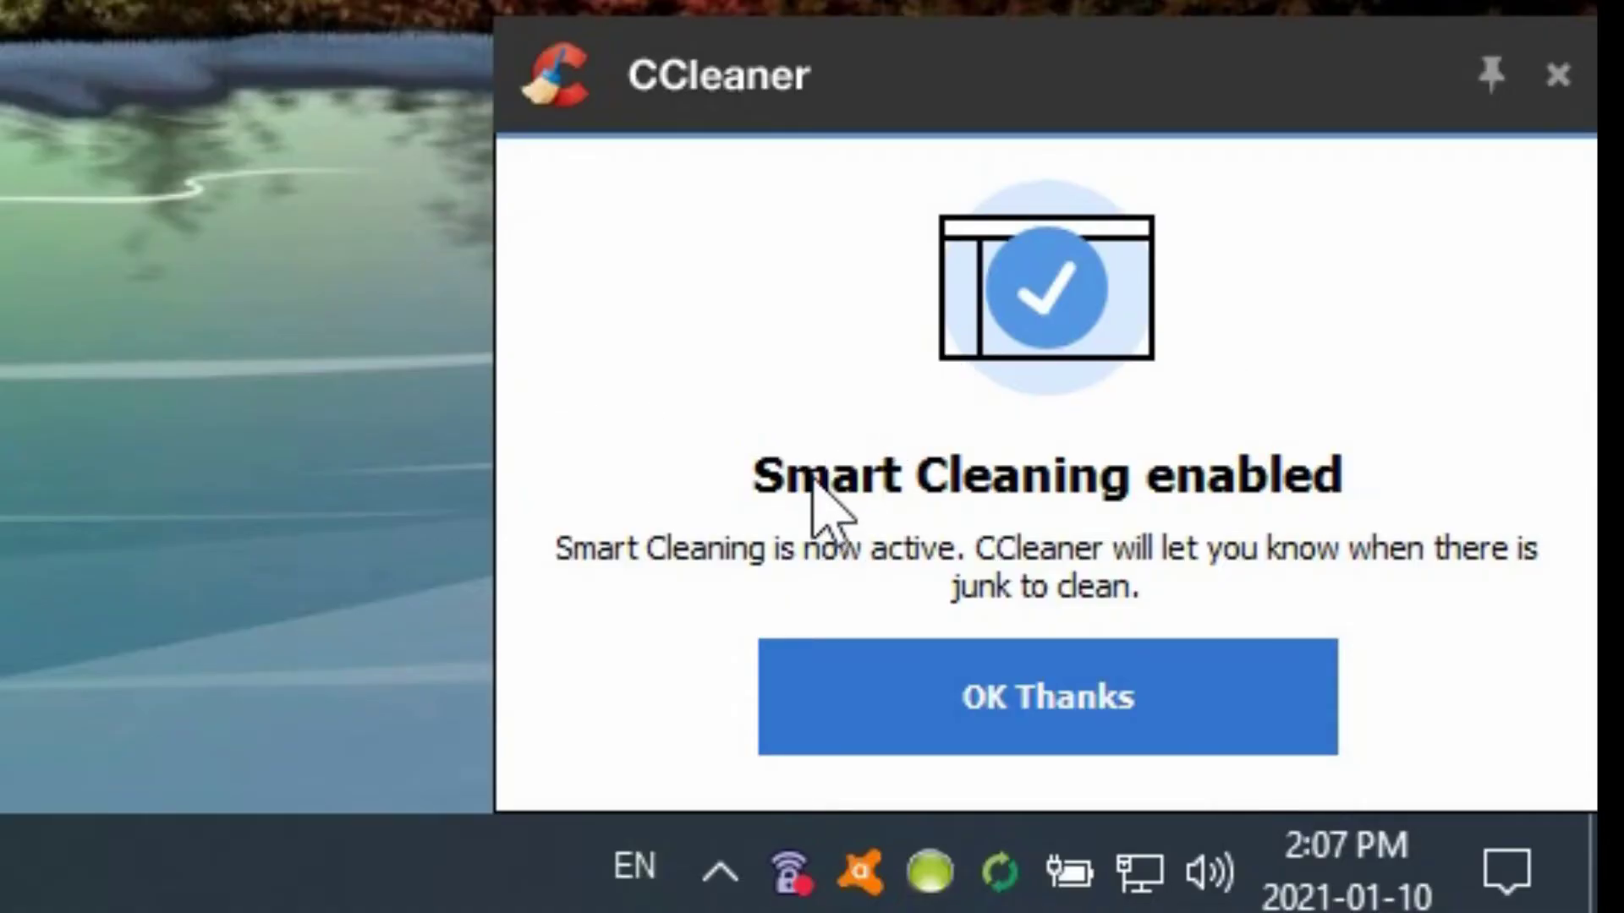
- Dismiss the Smart Cleaning notice and look over the CCleaner tray icon's quick options
{"action": "left_click", "coordinate": [993, 689]}
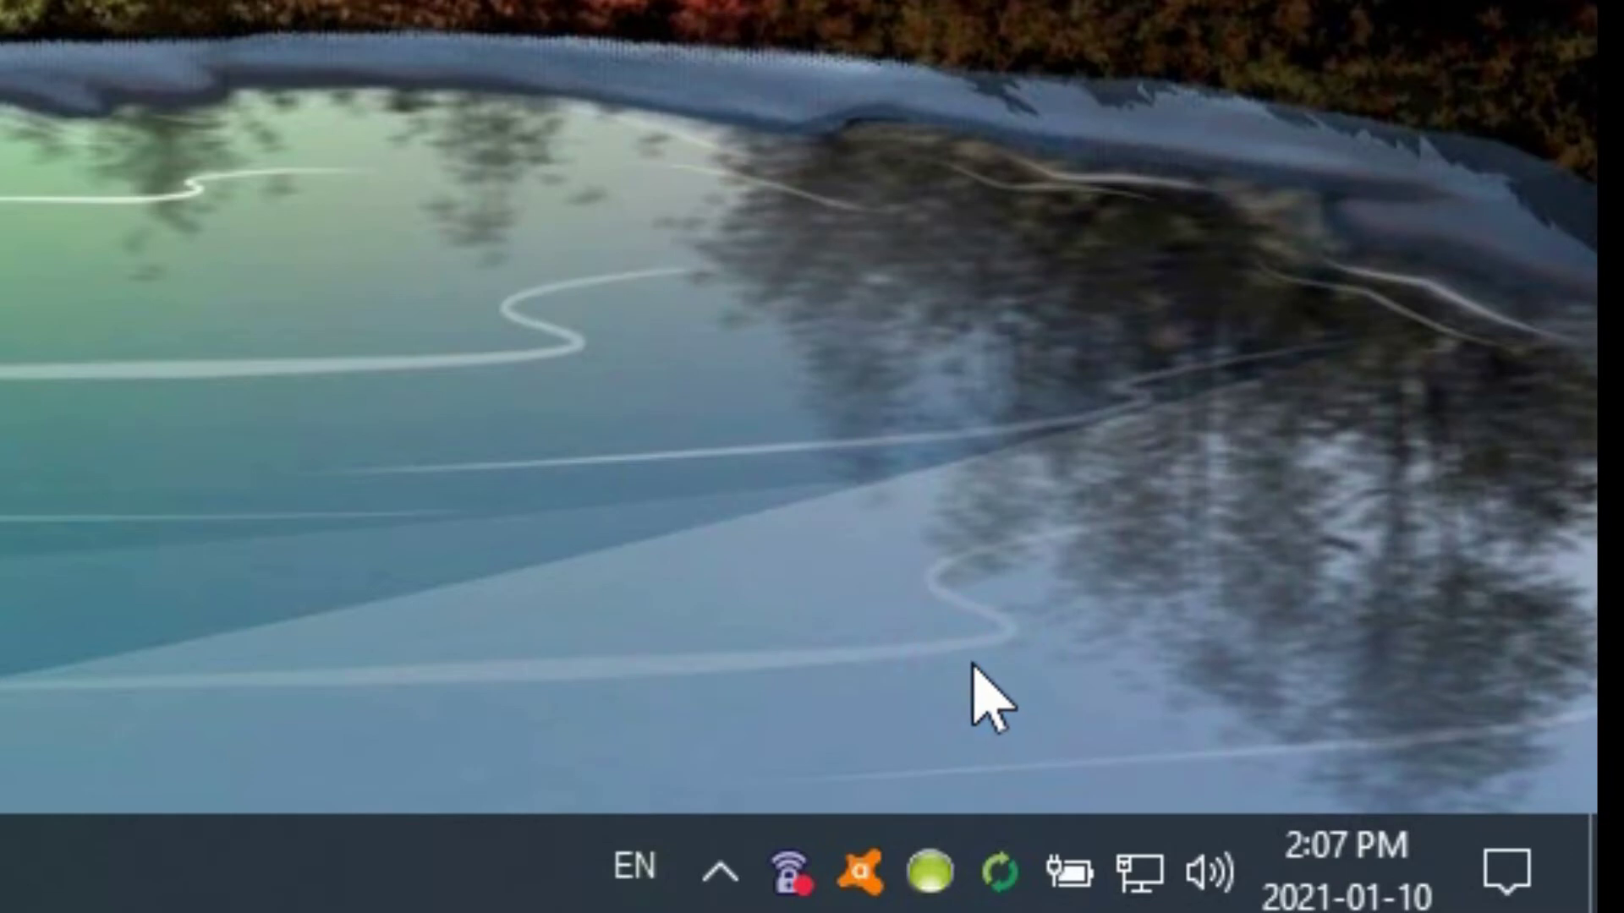
{"action": "left_click", "coordinate": [723, 871]}
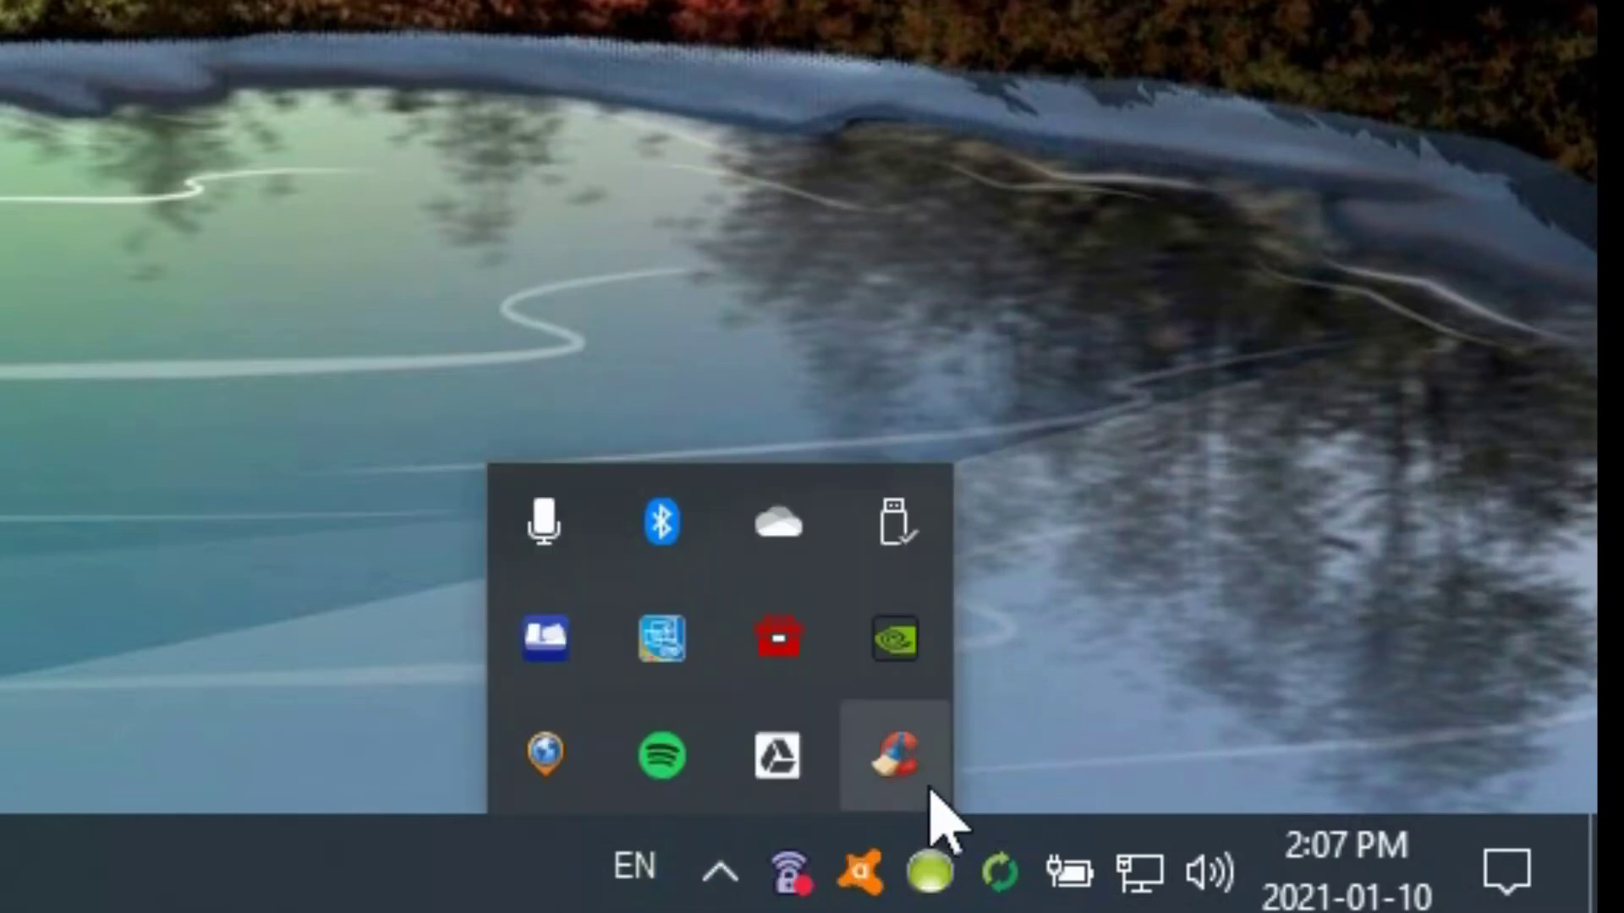
{"action": "right_click", "coordinate": [897, 762]}
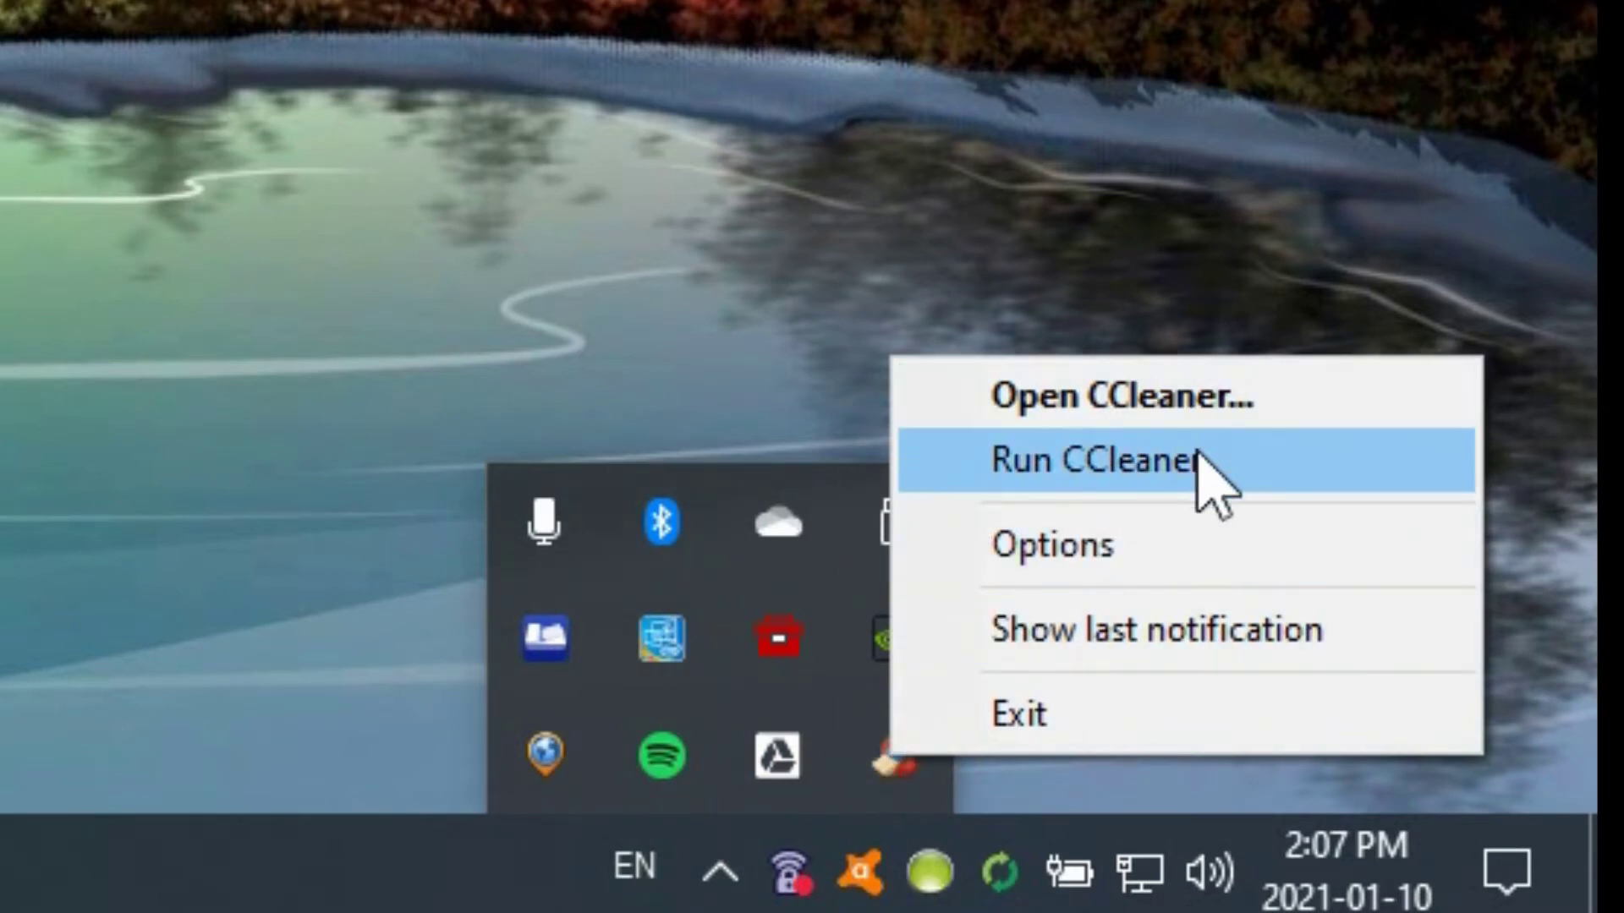
{"action": "left_click", "coordinate": [596, 211]}
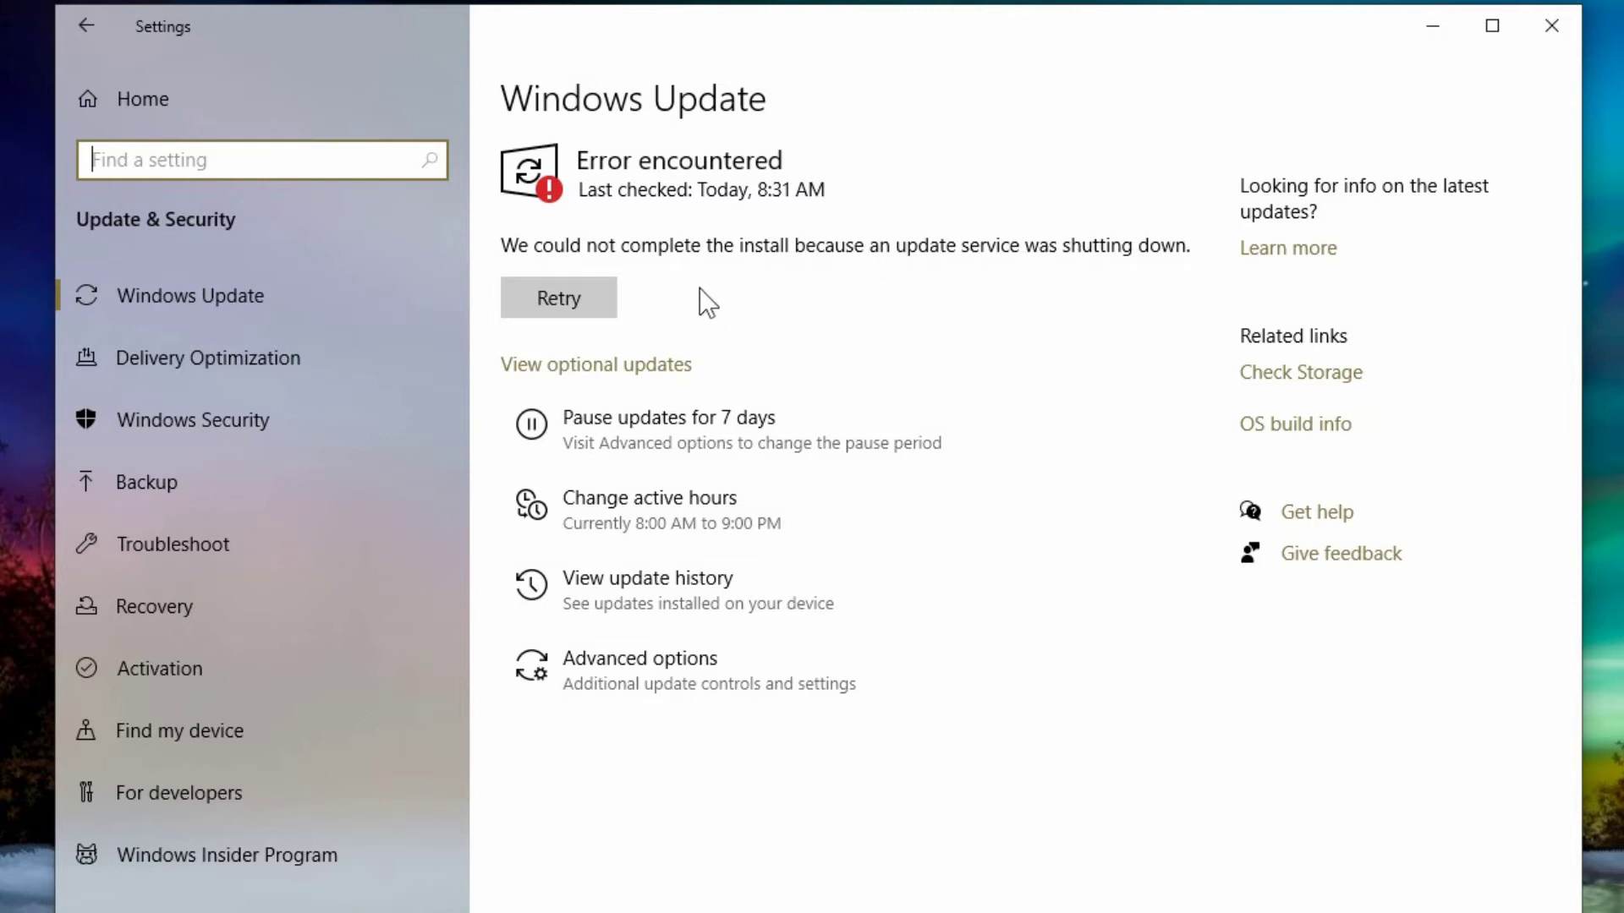
- Retry the failed Windows update so it checks for updates again
{"action": "left_click", "coordinate": [566, 298]}
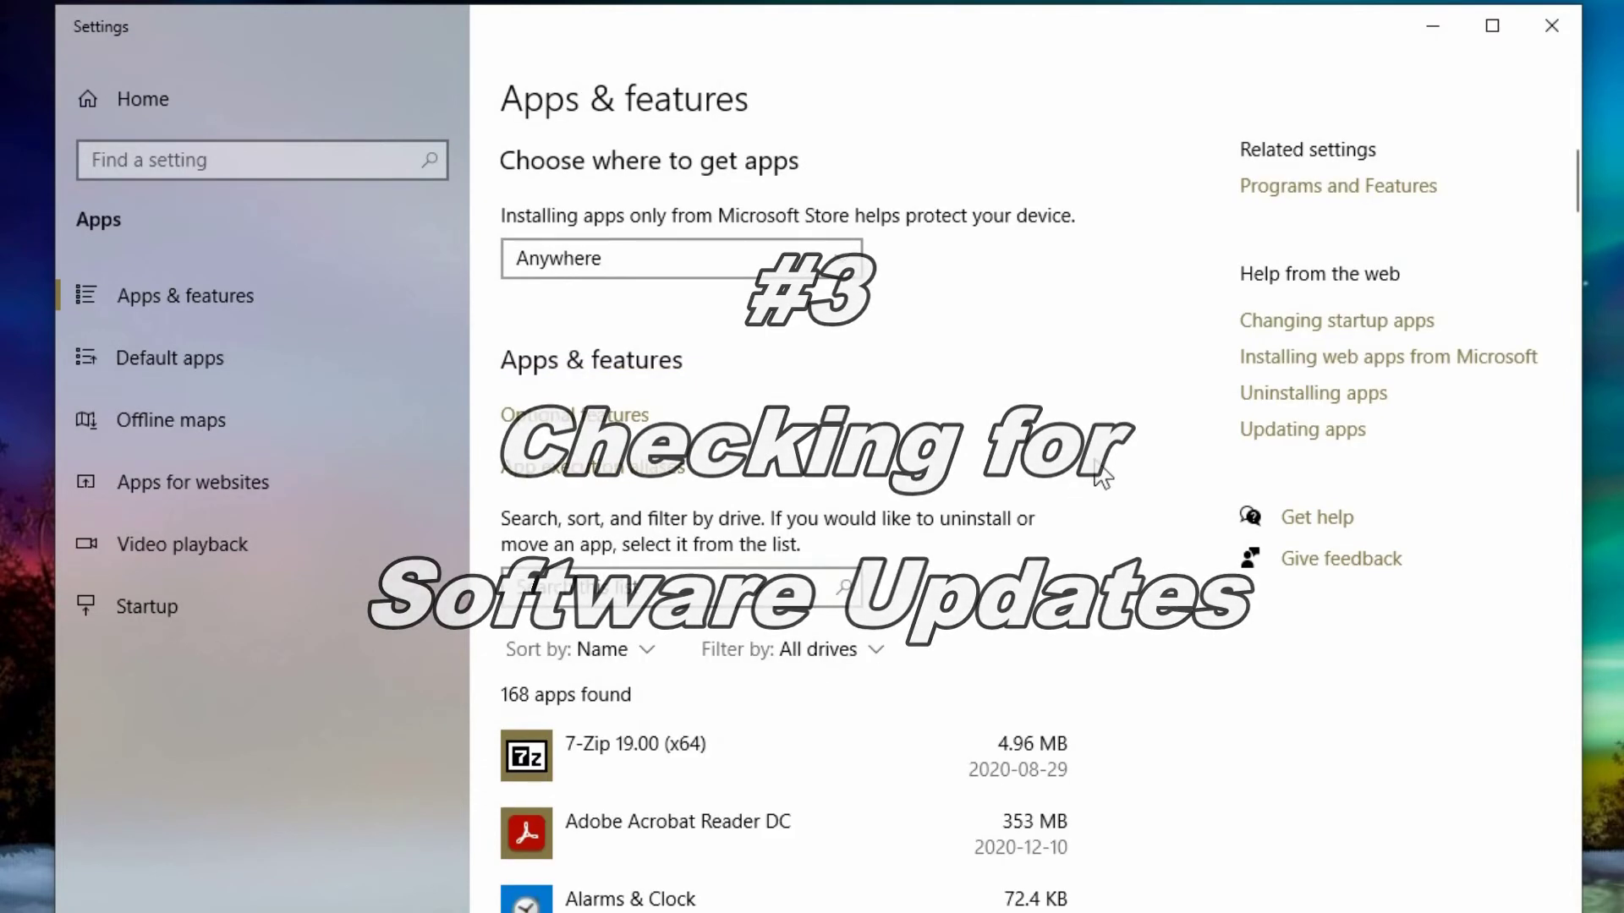
- Scroll through the 168 installed apps looking for programs needing updates
{"action": "scroll", "coordinate": [1100, 456], "scroll_direction": "down", "scroll_amount": 5}
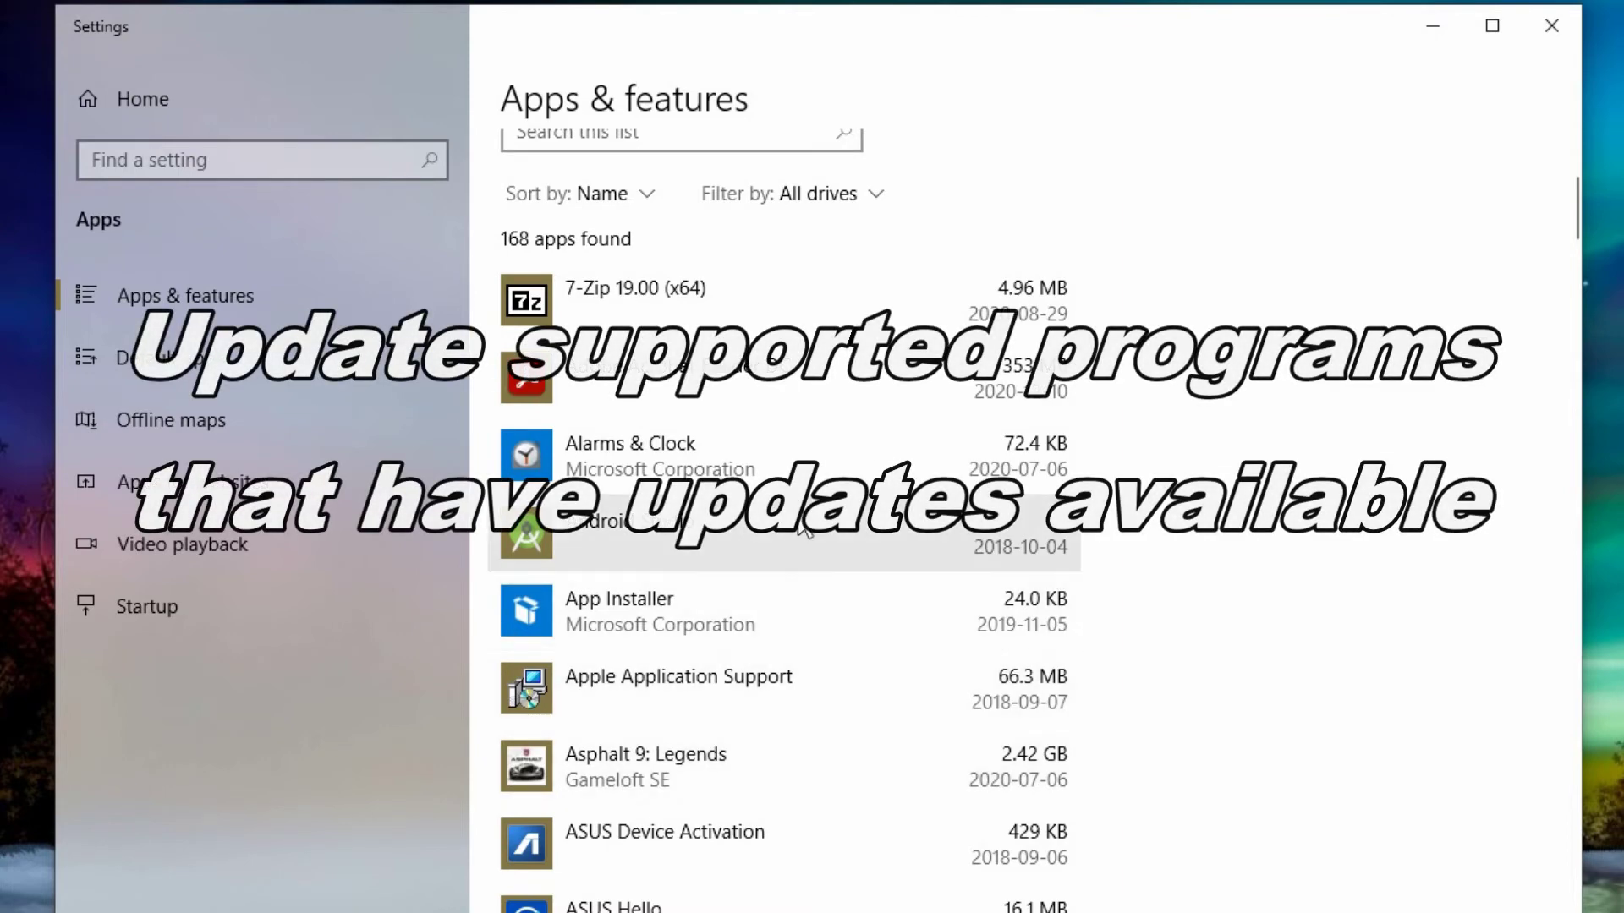
{"action": "scroll", "coordinate": [785, 567], "scroll_direction": "down", "scroll_amount": 5}
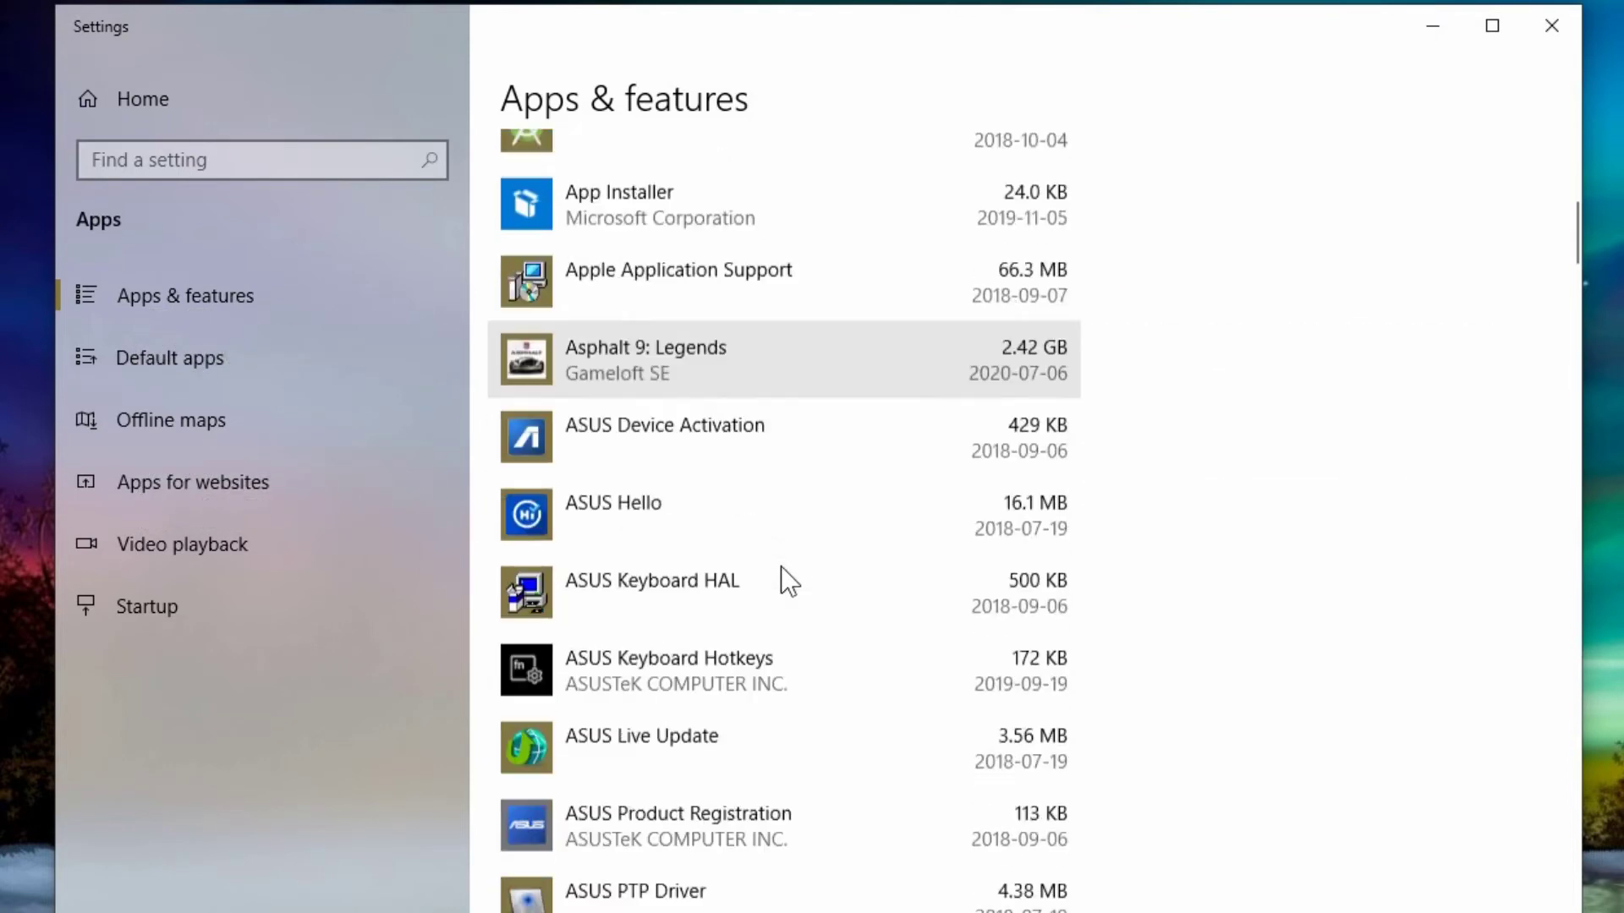
{"action": "scroll", "coordinate": [782, 568], "scroll_direction": "down", "scroll_amount": 4}
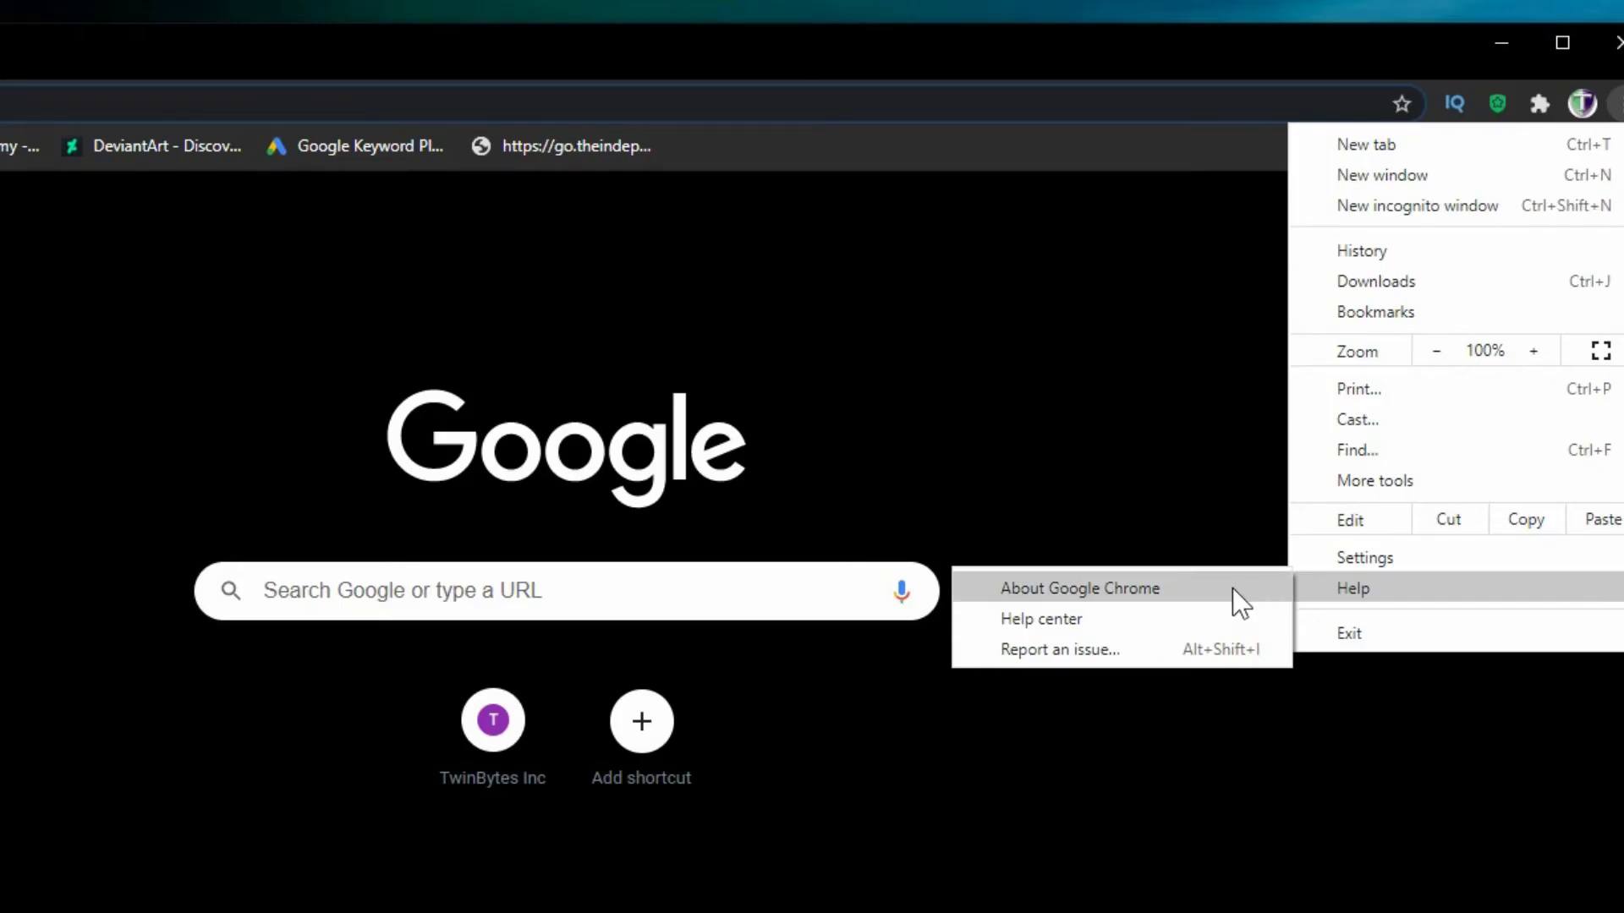
- Check Chrome's About page and relaunch so it reports up to date at 87.0.4280.141
{"action": "left_click", "coordinate": [1232, 587]}
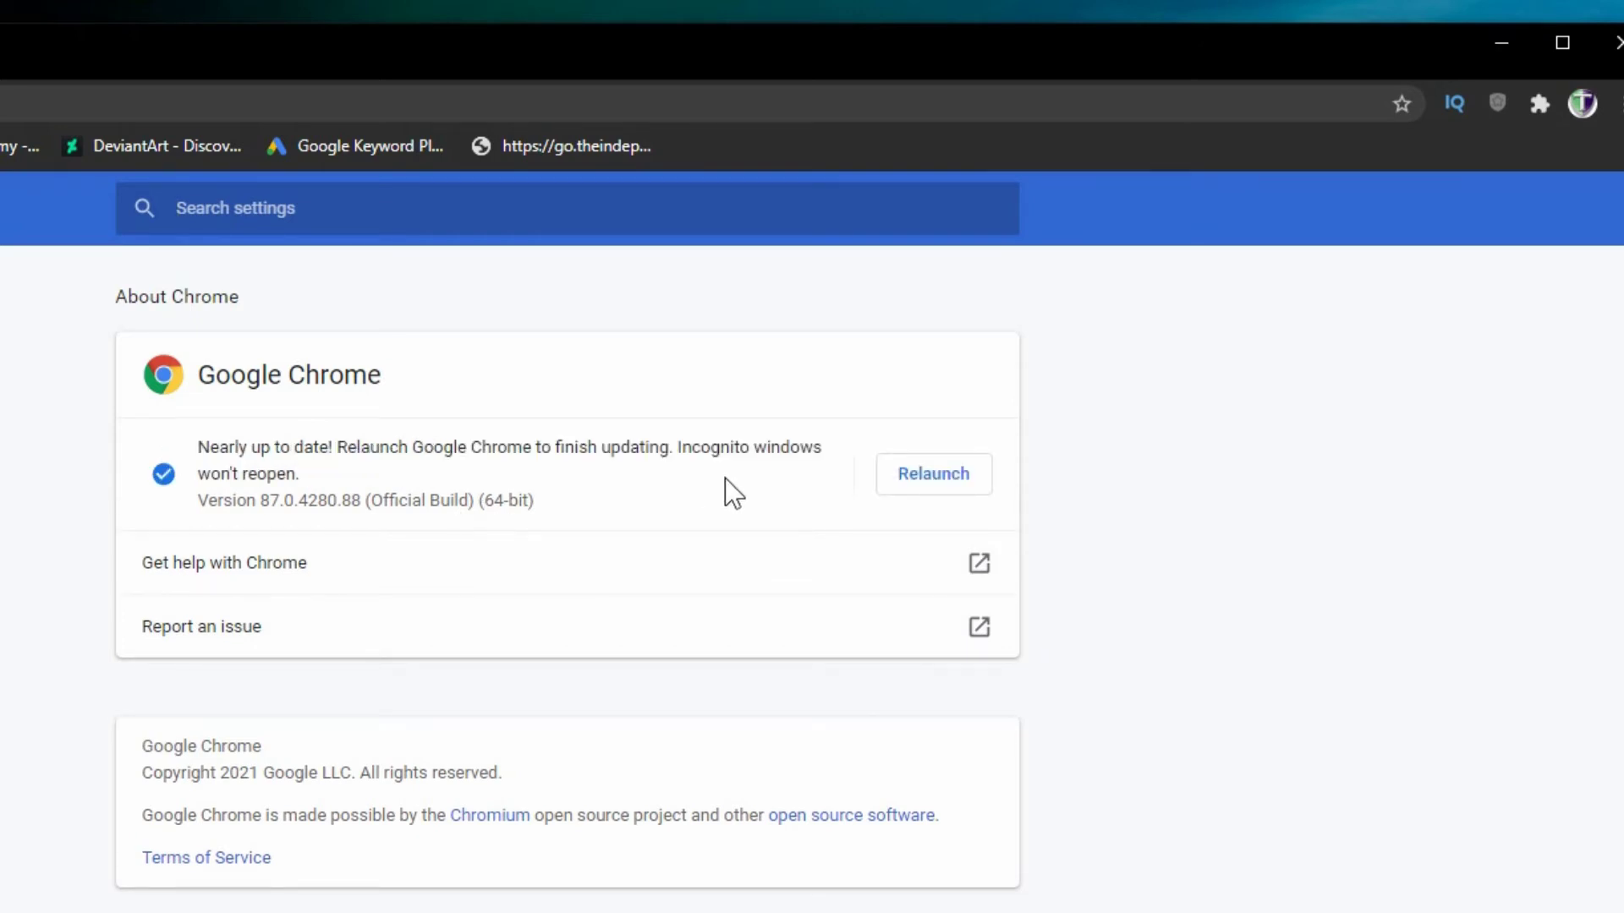
{"action": "left_click", "coordinate": [931, 481]}
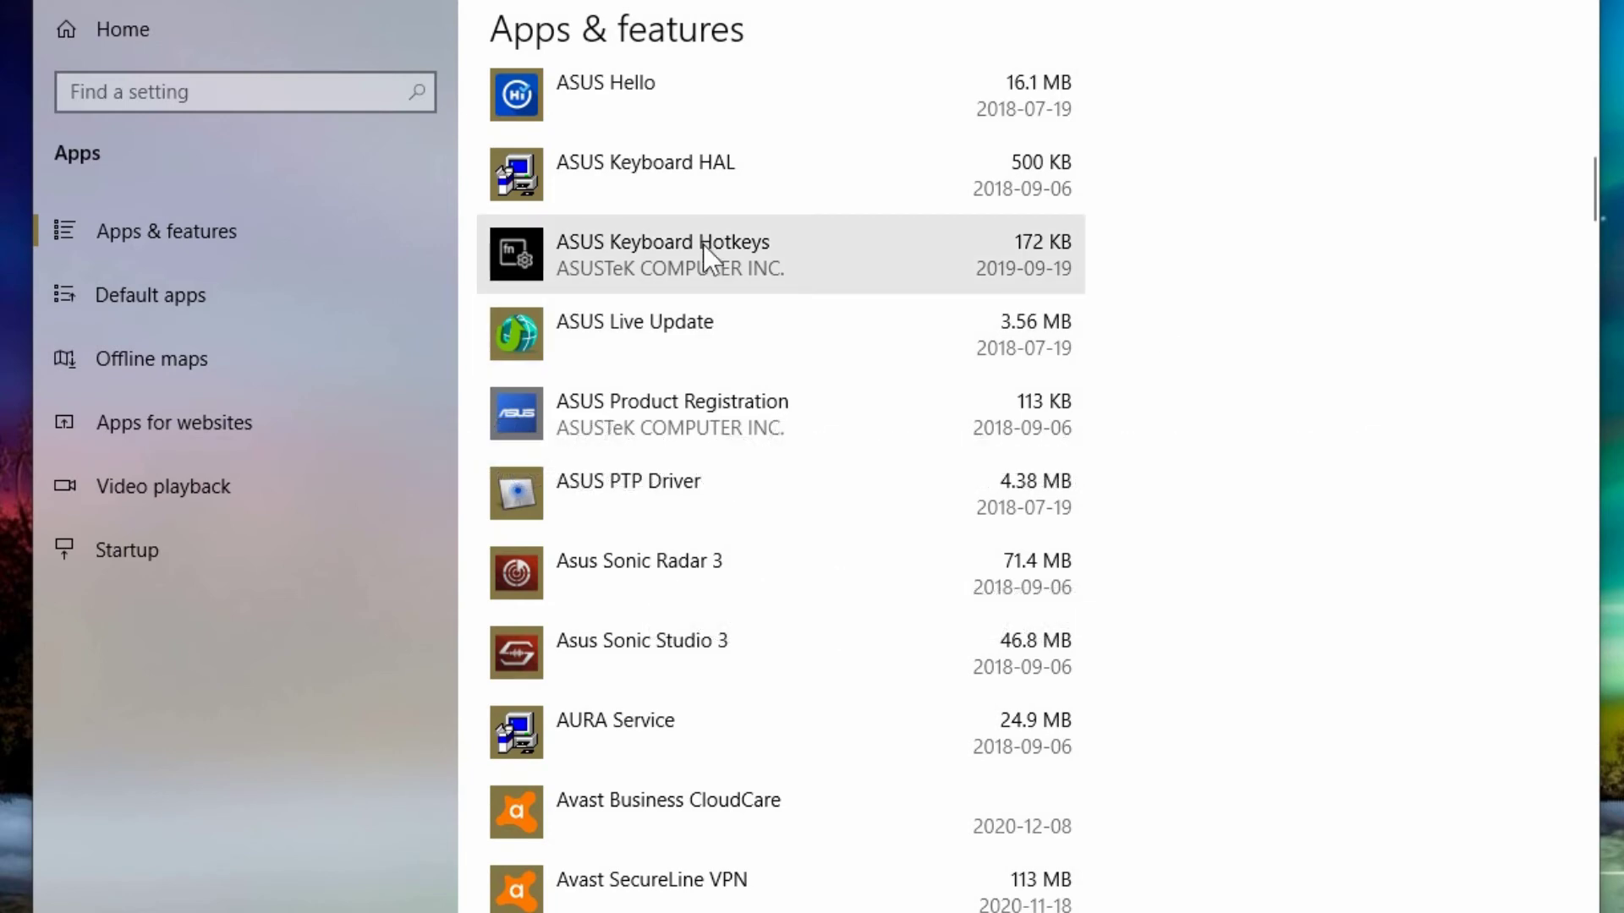
- Scroll the installed apps and expand Canon IJ Scan Utility to show version 1.3.1.4
{"action": "scroll", "coordinate": [703, 452], "scroll_direction": "down", "scroll_amount": 3}
{"action": "scroll", "coordinate": [711, 465], "scroll_direction": "down", "scroll_amount": 2}
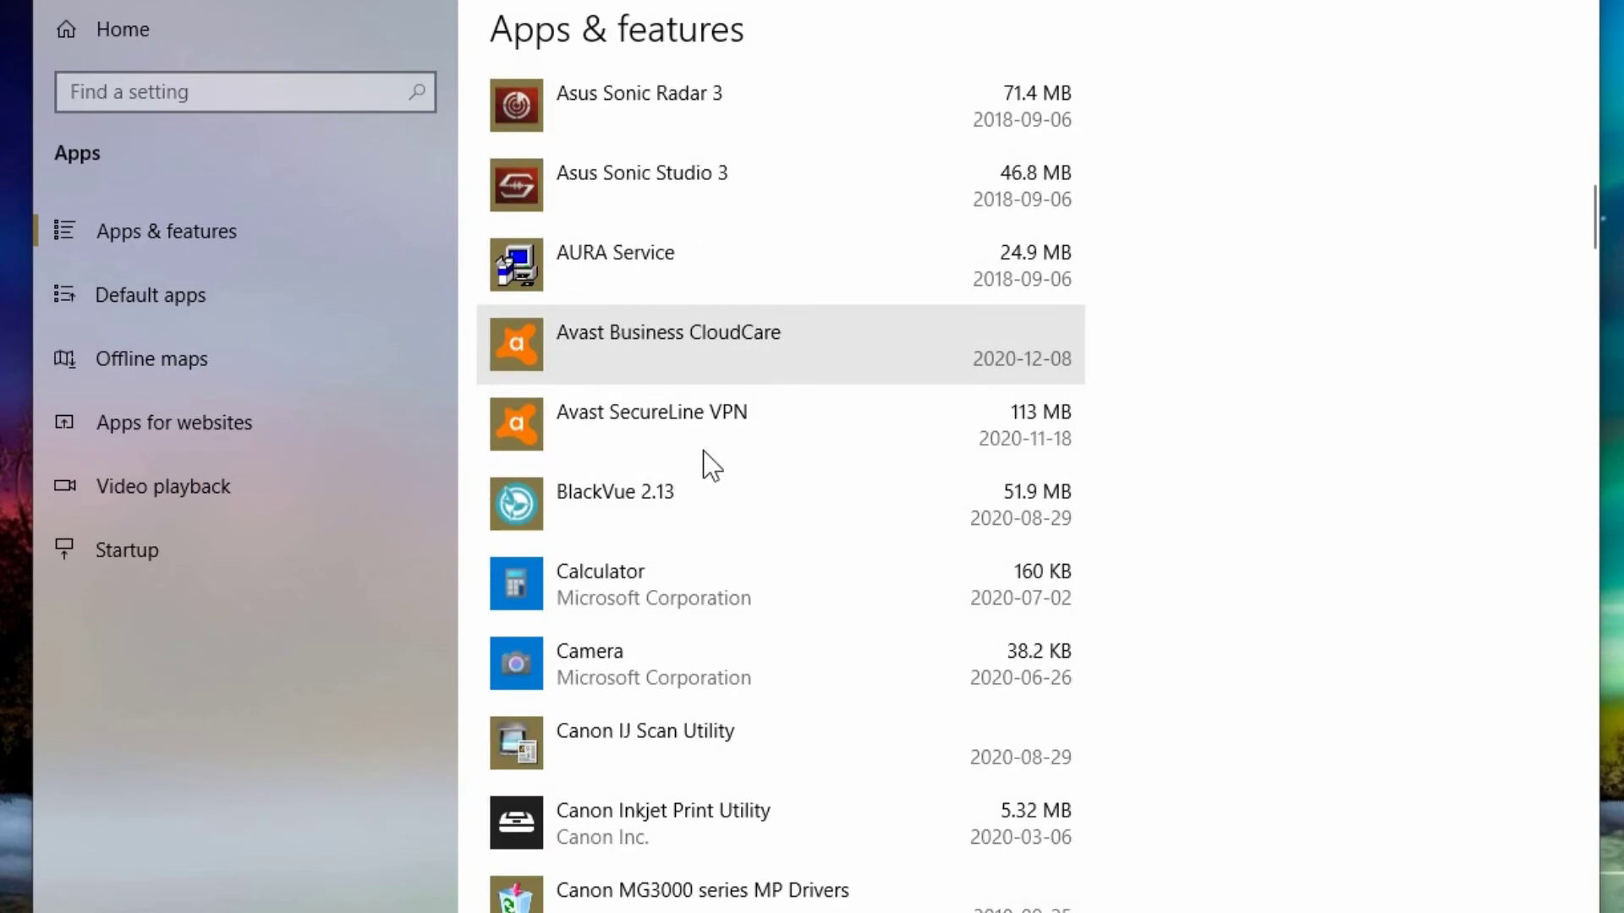
{"action": "scroll", "coordinate": [817, 399], "scroll_direction": "down", "scroll_amount": 2}
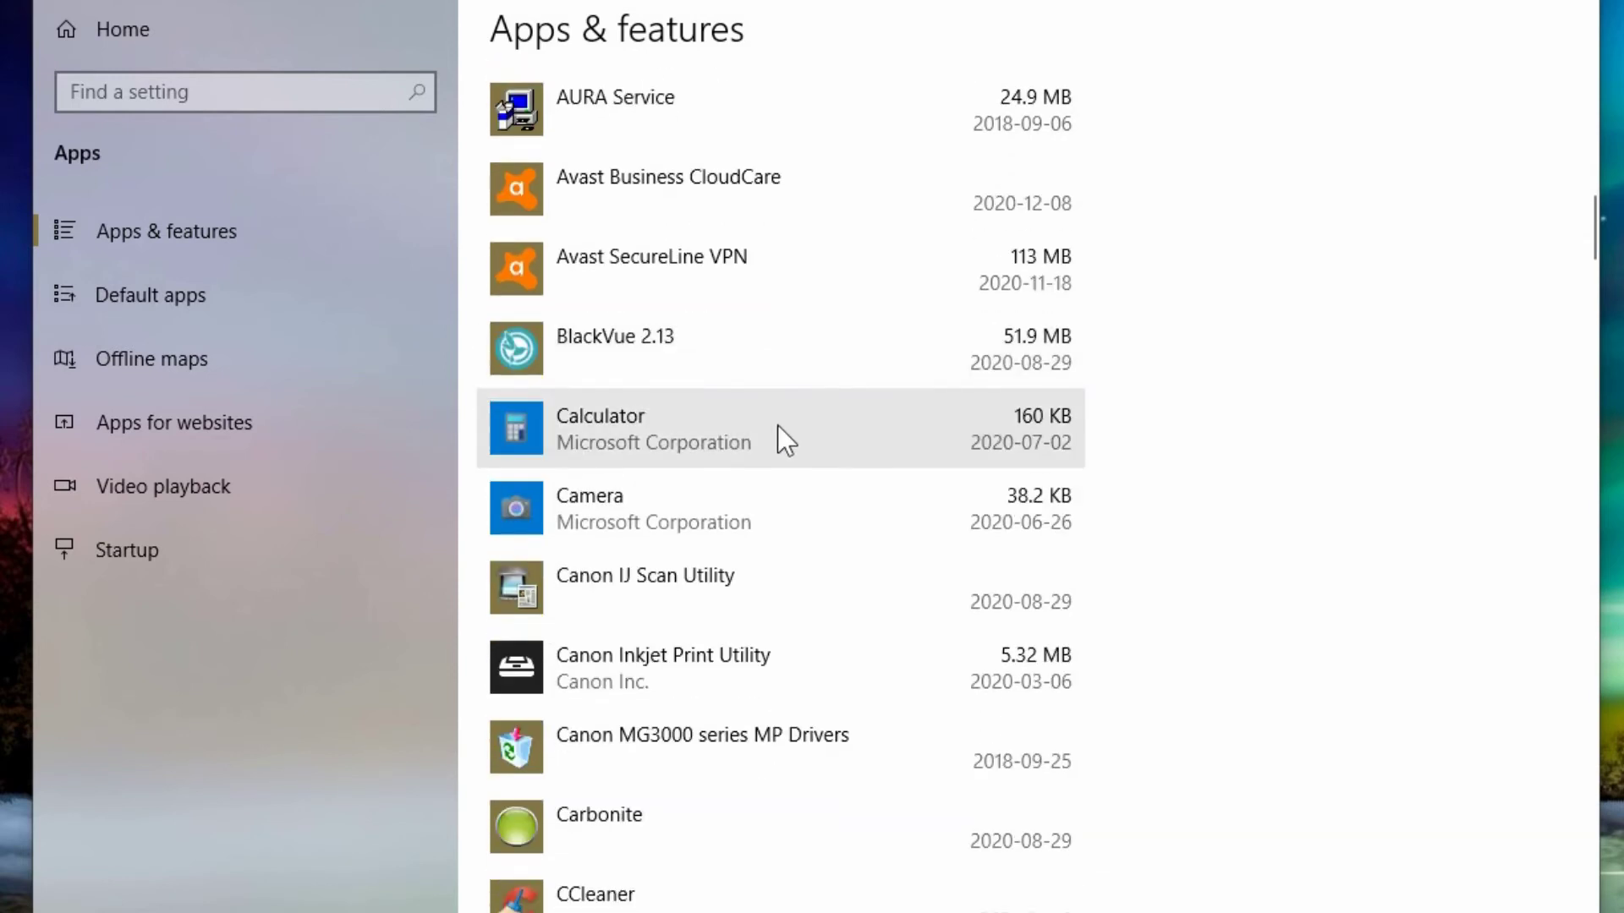
{"action": "left_click", "coordinate": [795, 565]}
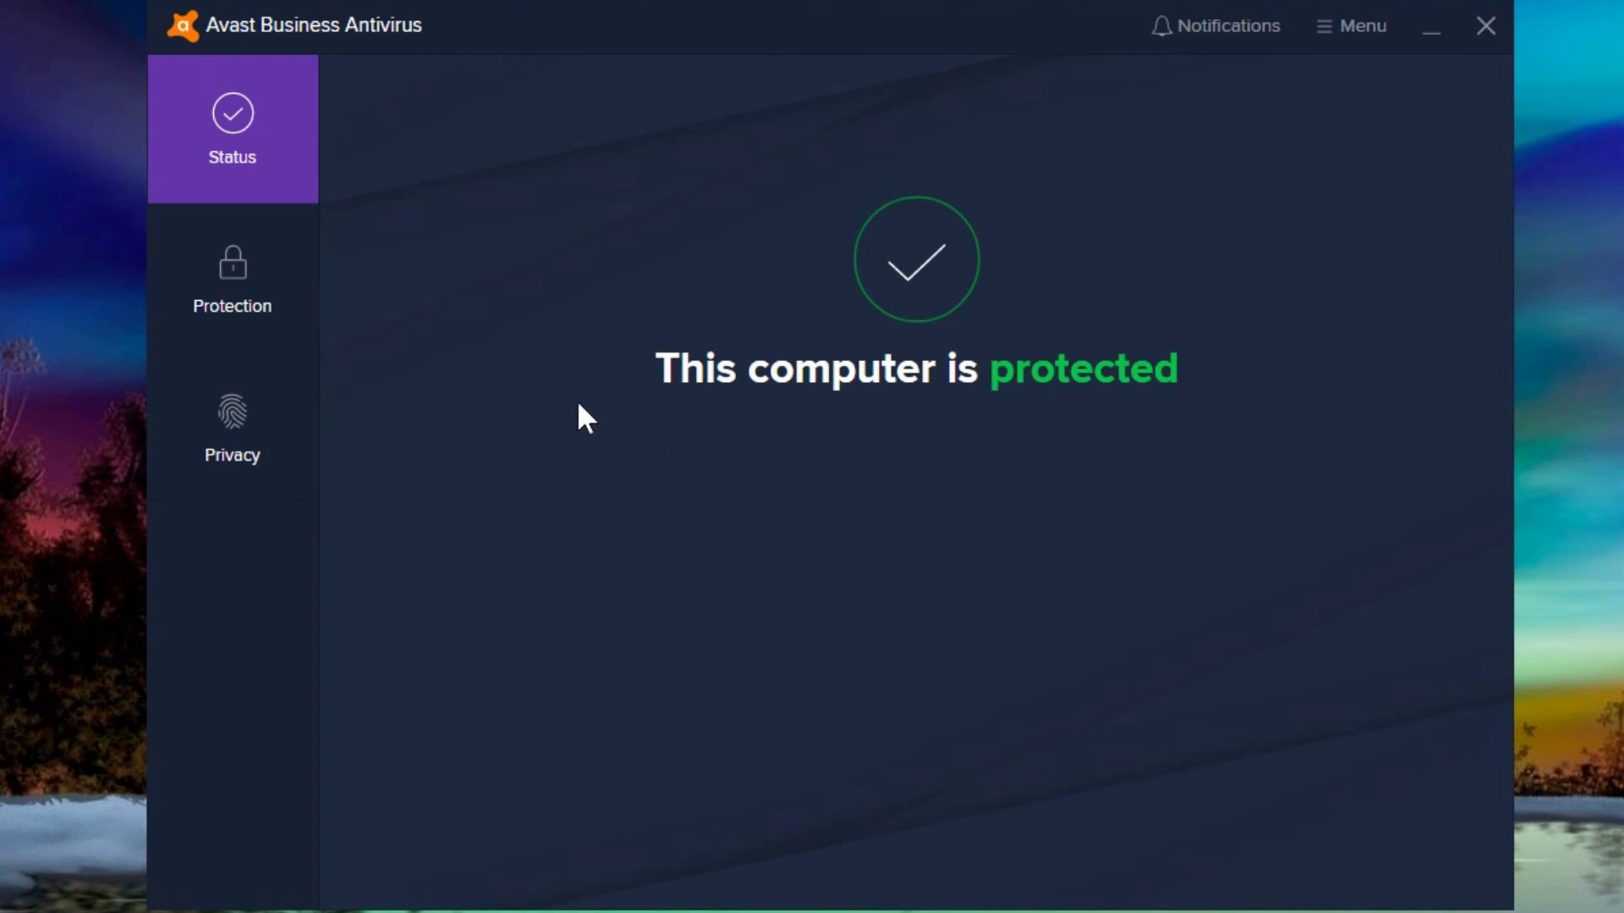
- Go to Protection and open the Virus Scans tile in Avast
{"action": "left_click", "coordinate": [268, 271]}
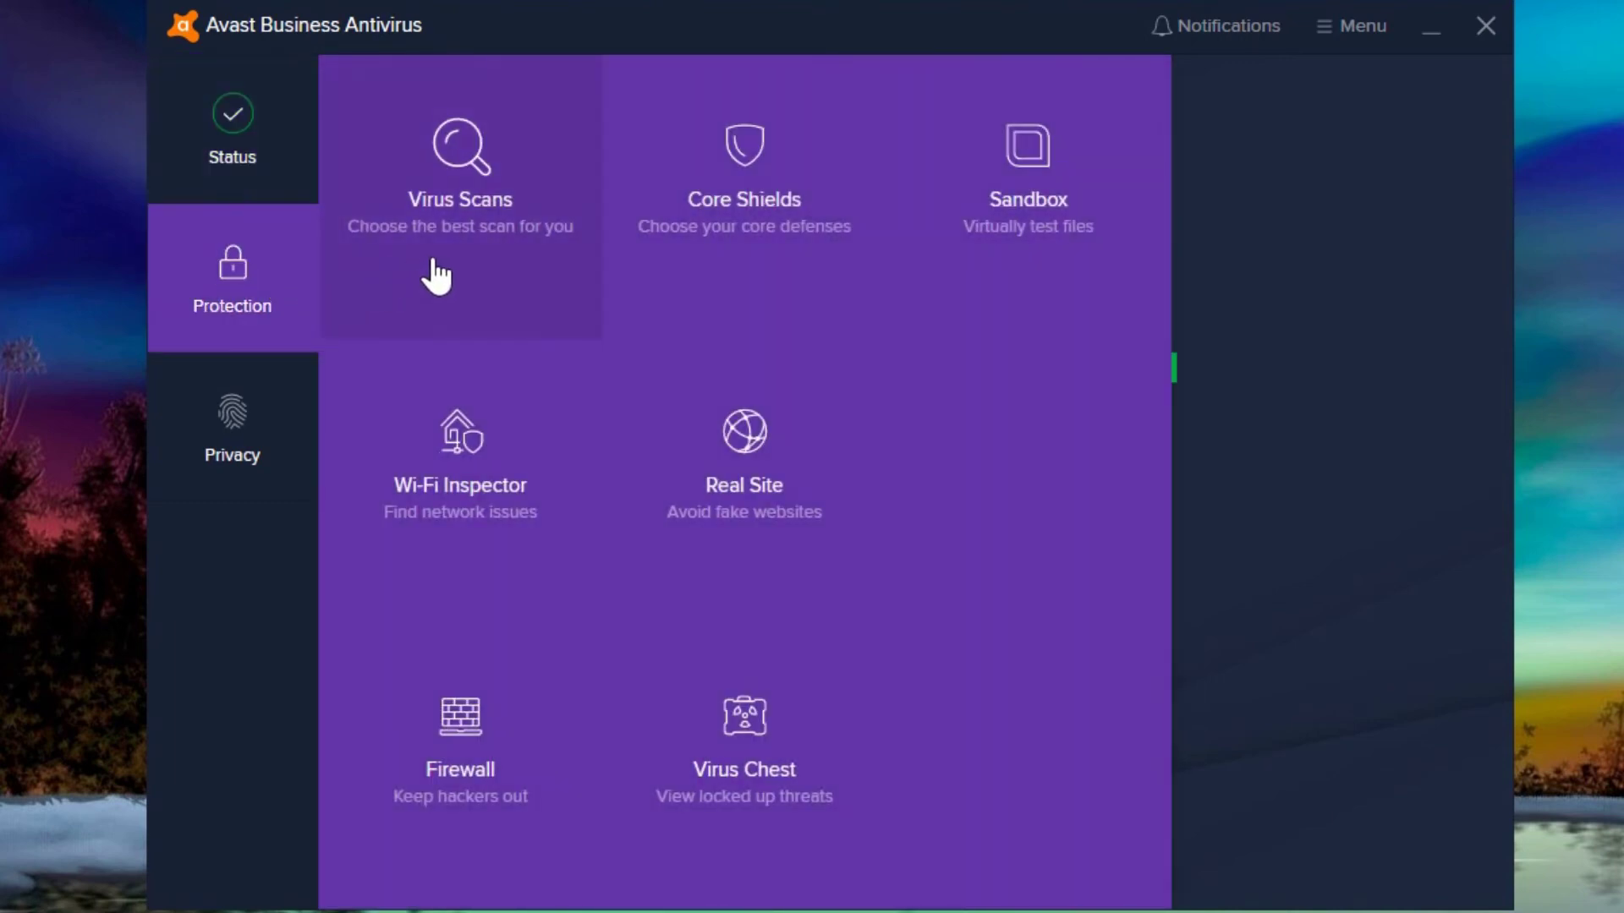
{"action": "left_click", "coordinate": [491, 165]}
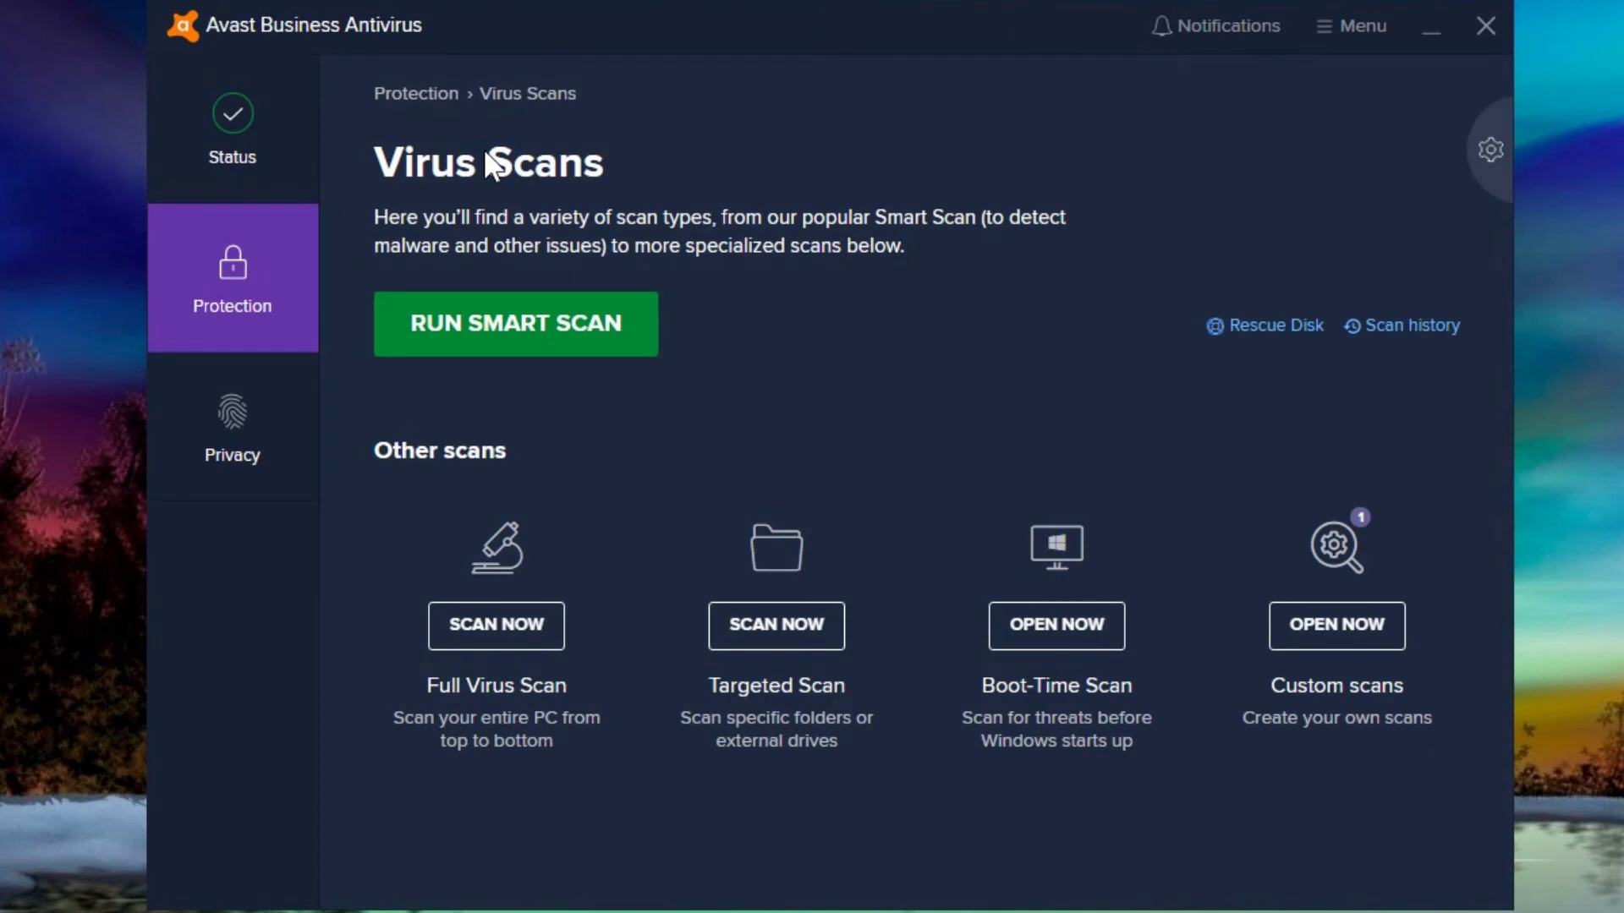
- Show Avast's scan history with the December 28 and November 3, 2020 Full Virus Scans
{"action": "left_click", "coordinate": [1415, 328]}
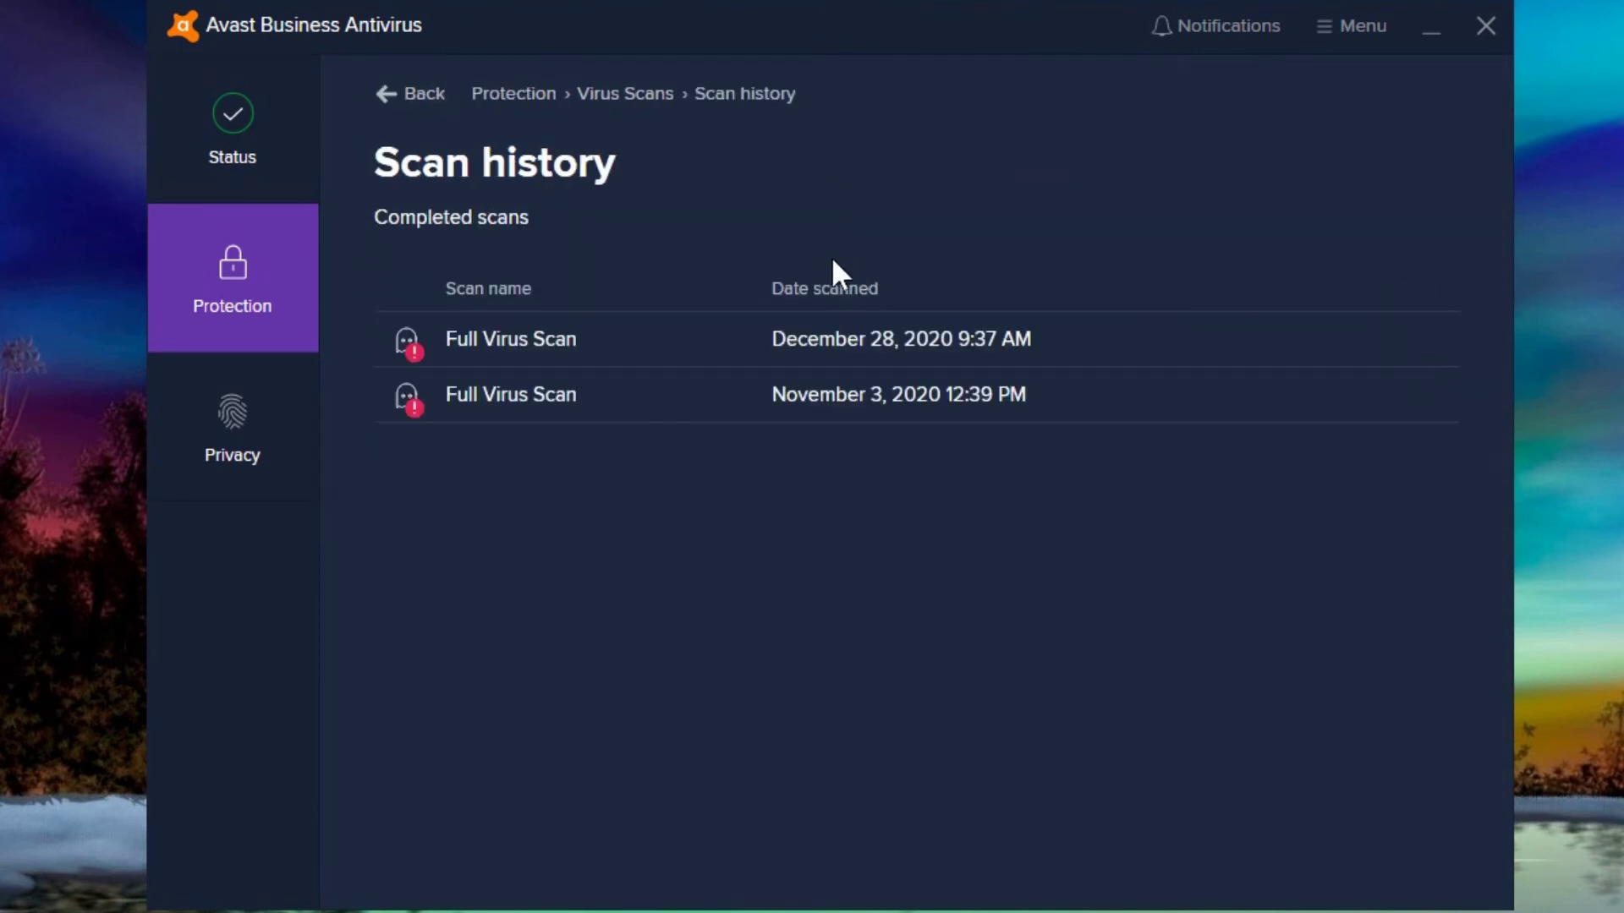